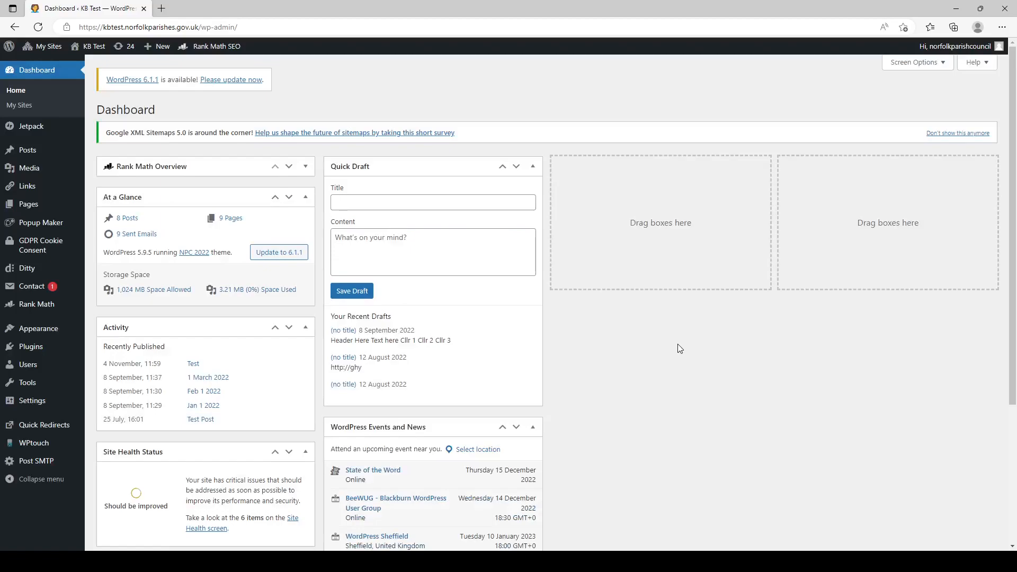
# Visit the KB Test site's front page and open it in the site editor.
pyautogui.moveTo(93, 53)
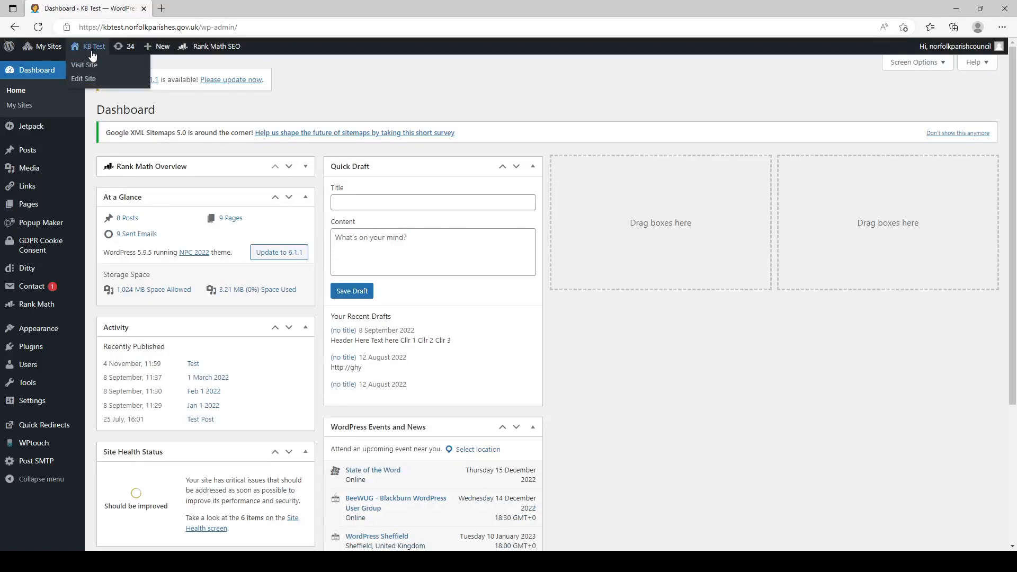
pyautogui.click(90, 66)
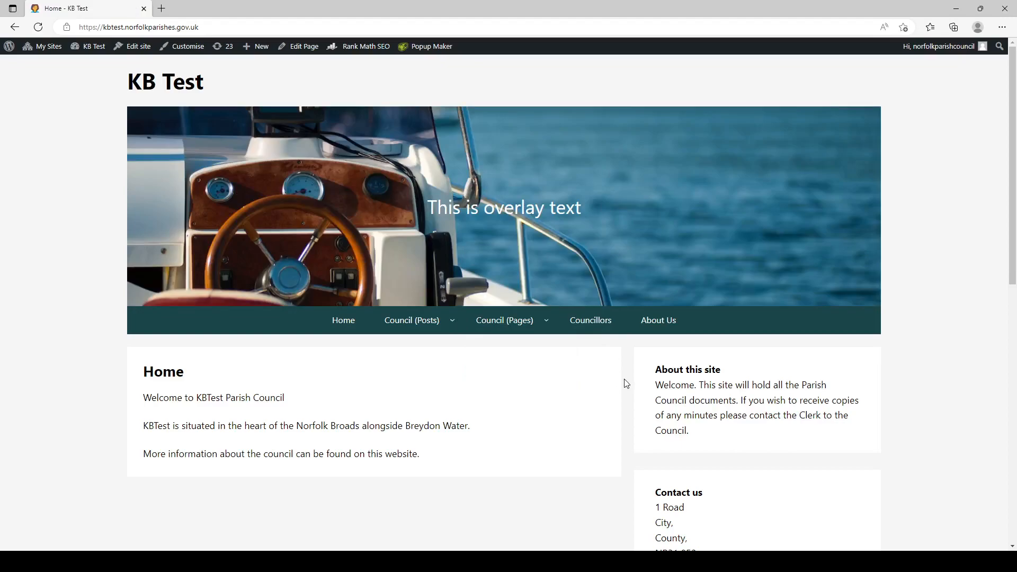
pyautogui.click(130, 48)
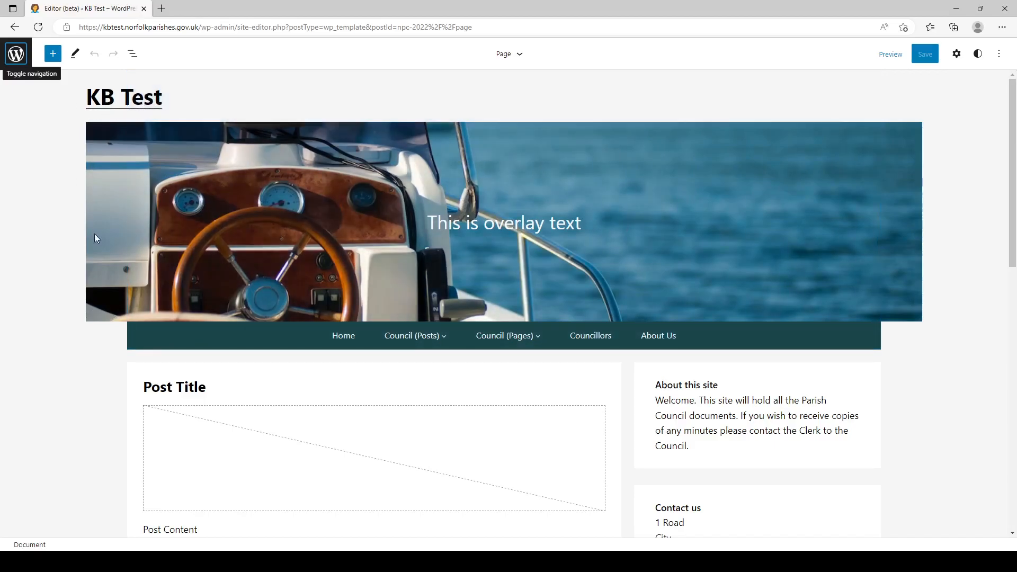
# Look over the Page template from its header to the footer, including the sidebar sections.
pyautogui.scroll(-1, 93, 236)
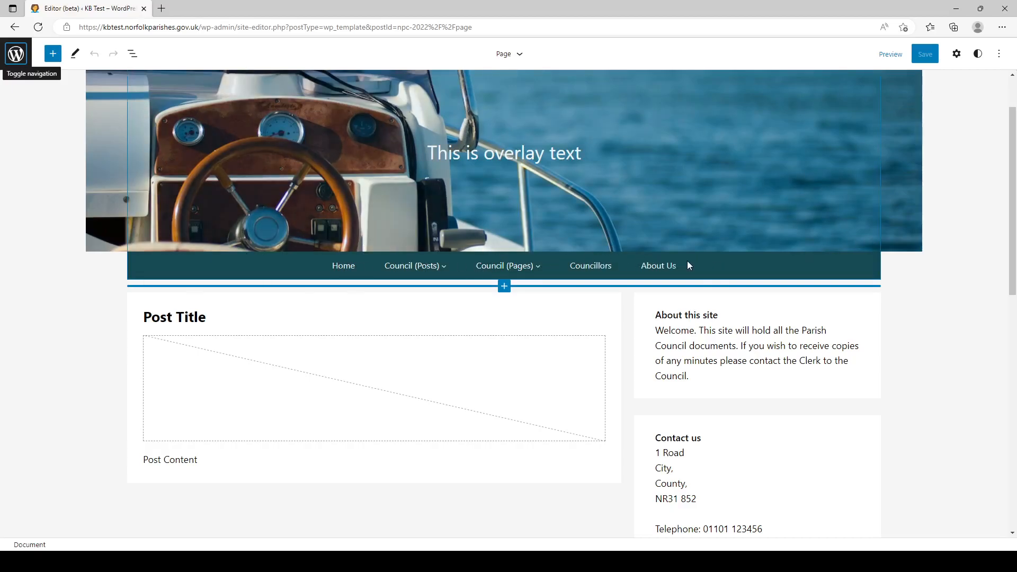
pyautogui.scroll(-1, 883, 325)
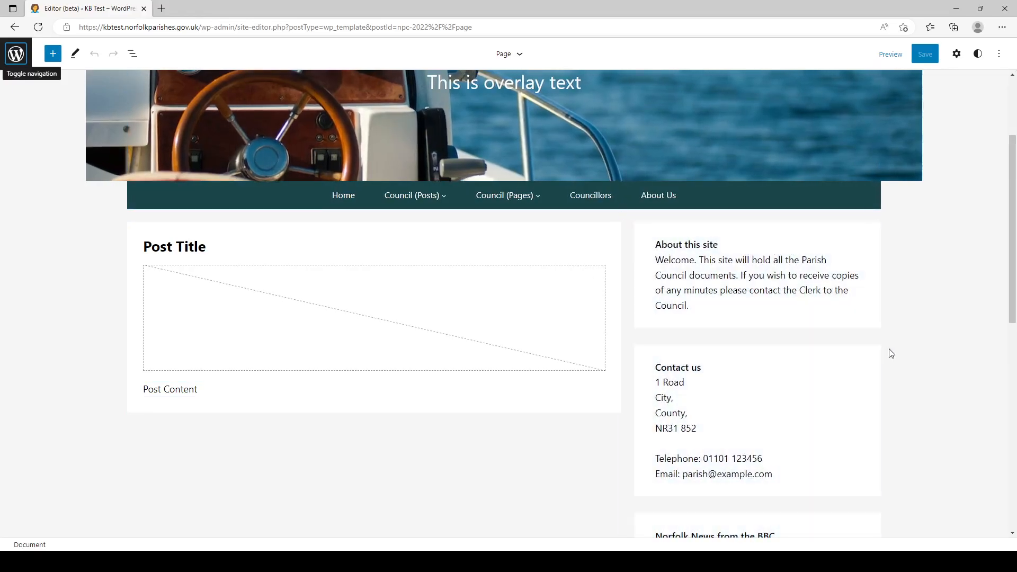
pyautogui.scroll(-1, 823, 357)
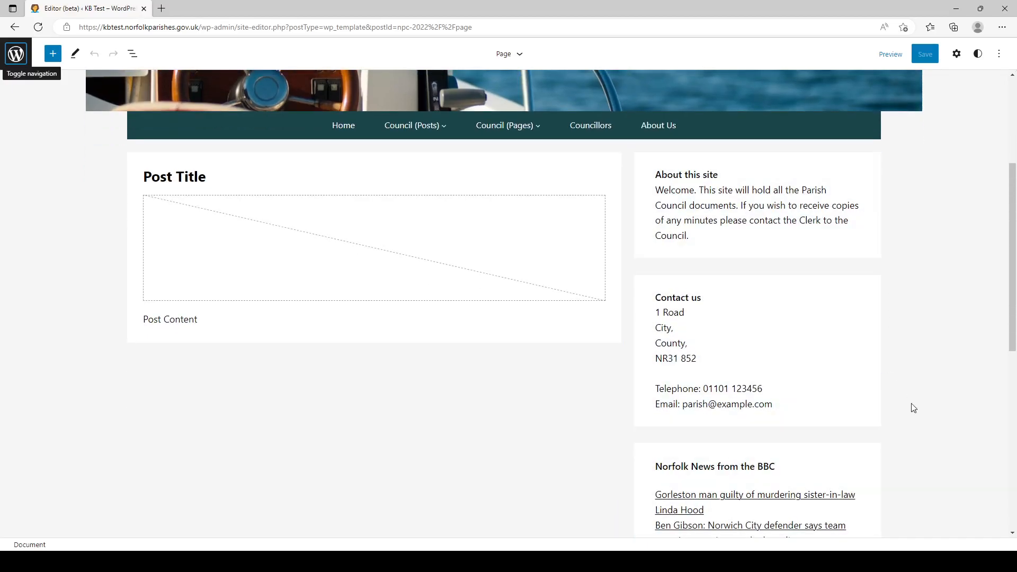
pyautogui.scroll(-5, 901, 365)
pyautogui.scroll(-3, 902, 366)
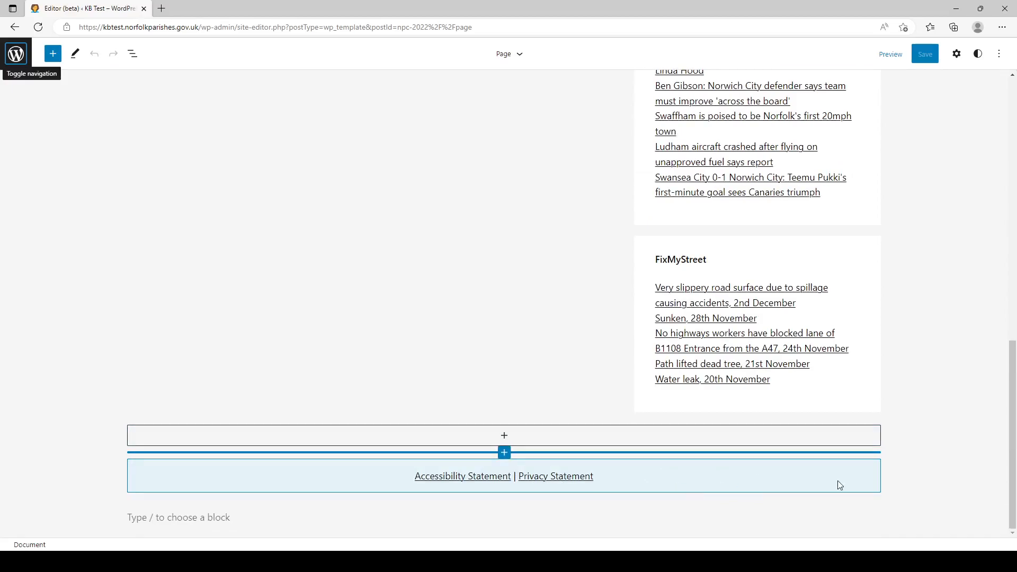
pyautogui.moveTo(1014, 421); pyautogui.dragTo(1015, 159)
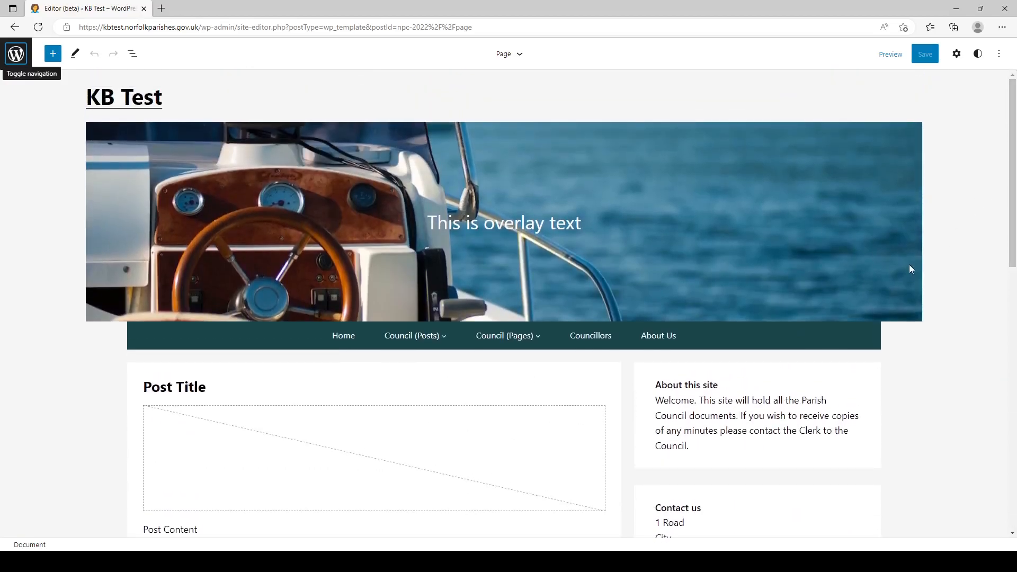
# Show the block settings and select the whole Navigation block in the header to view its options.
pyautogui.click(959, 59)
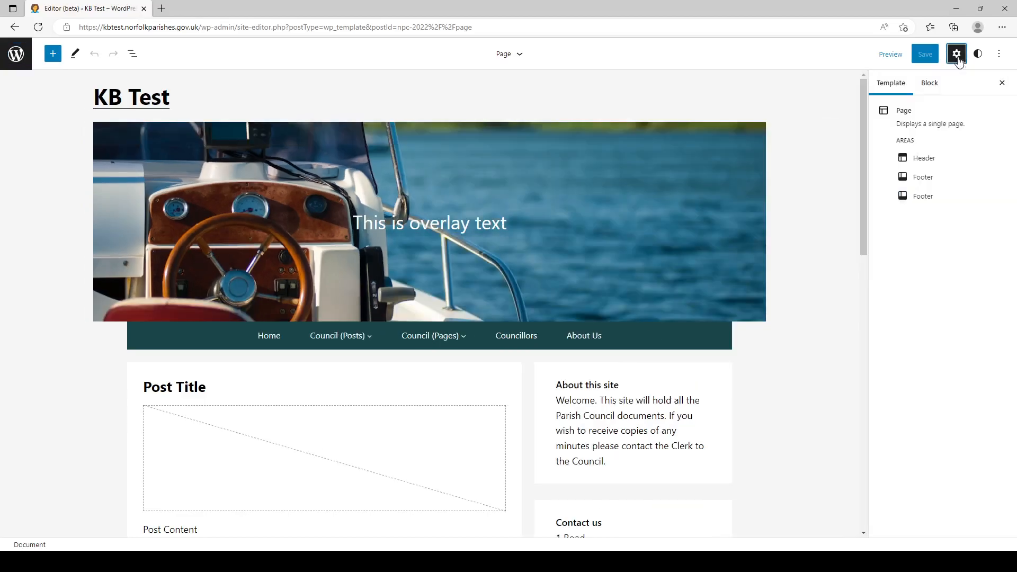
pyautogui.click(931, 85)
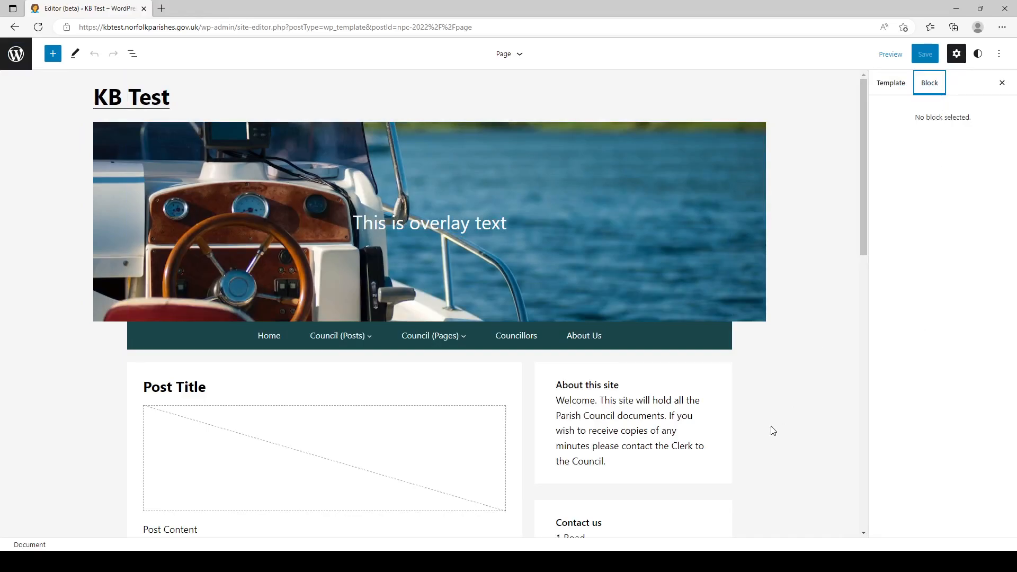
pyautogui.click(706, 346)
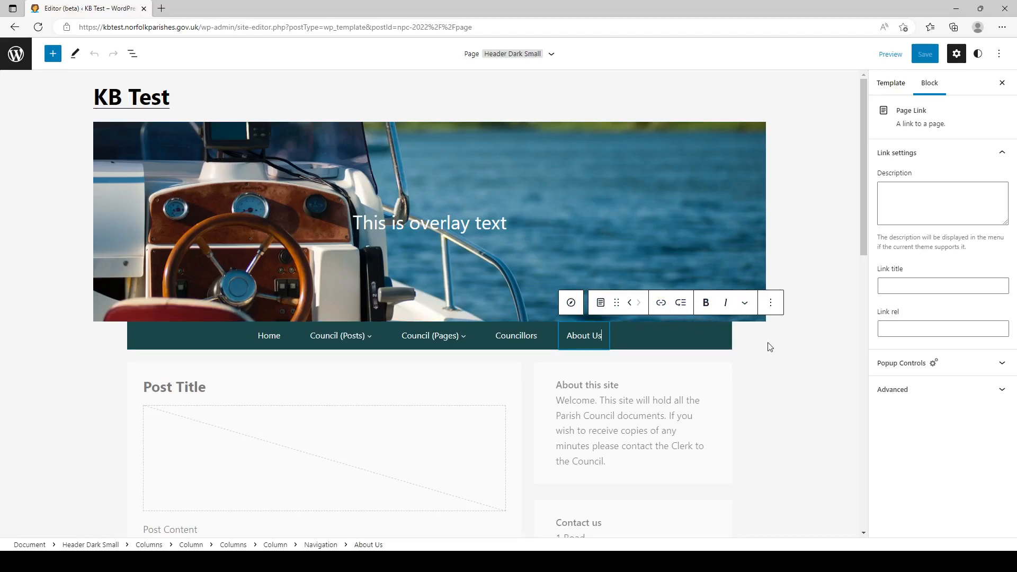
pyautogui.click(697, 339)
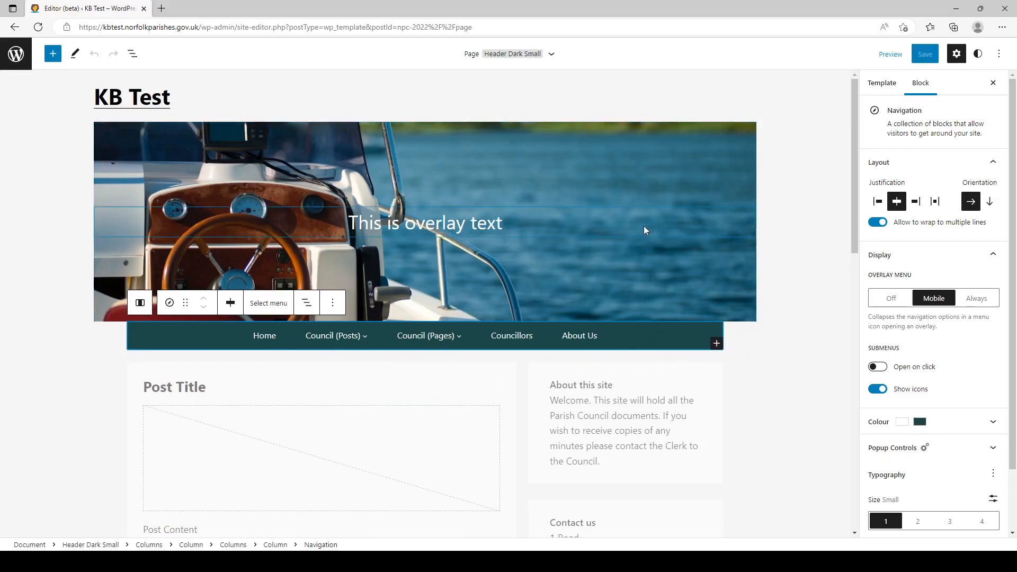
# Change the site title's link colour to the custom dark green #277c30.
pyautogui.click(226, 100)
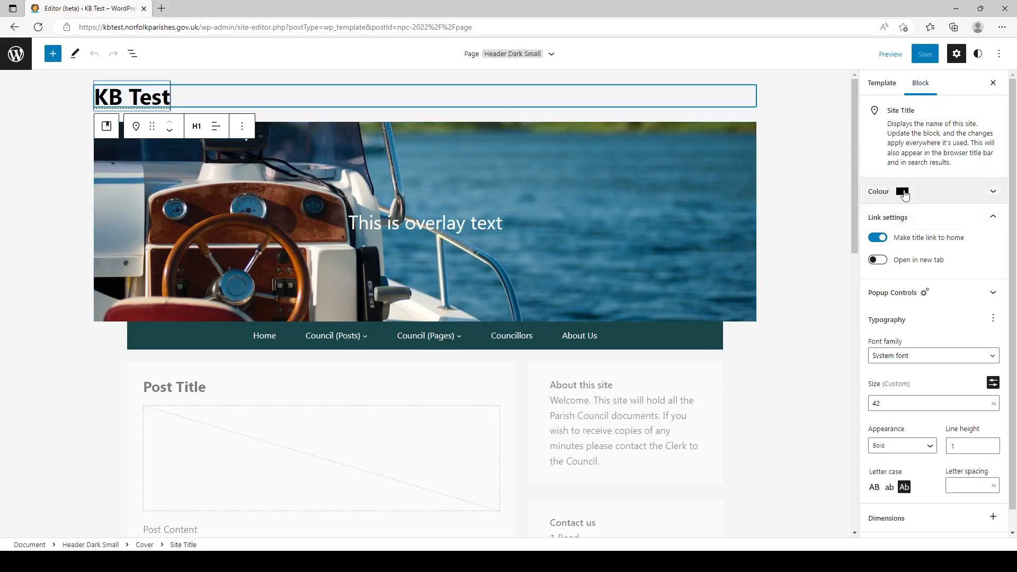
pyautogui.click(944, 195)
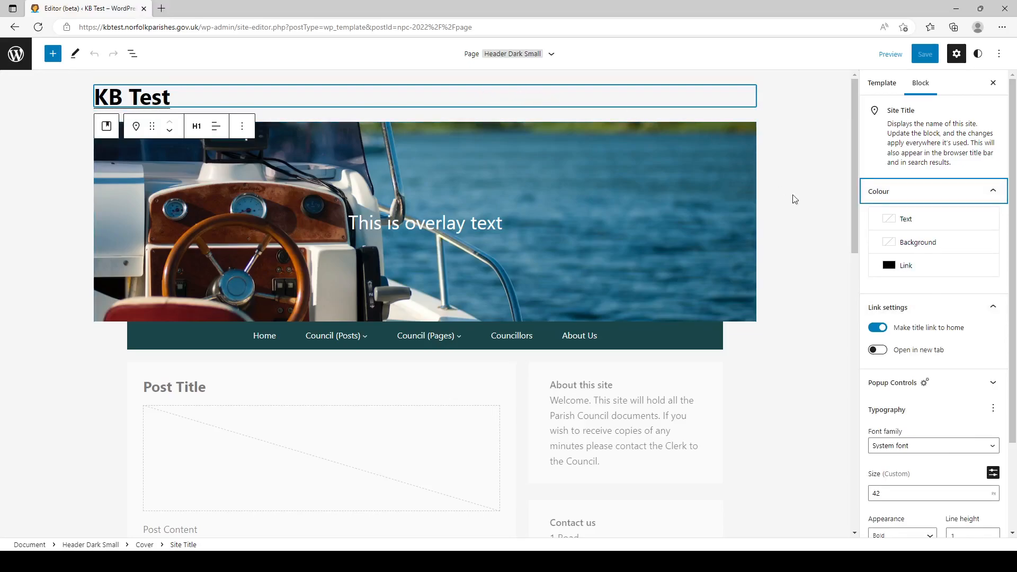
pyautogui.click(908, 271)
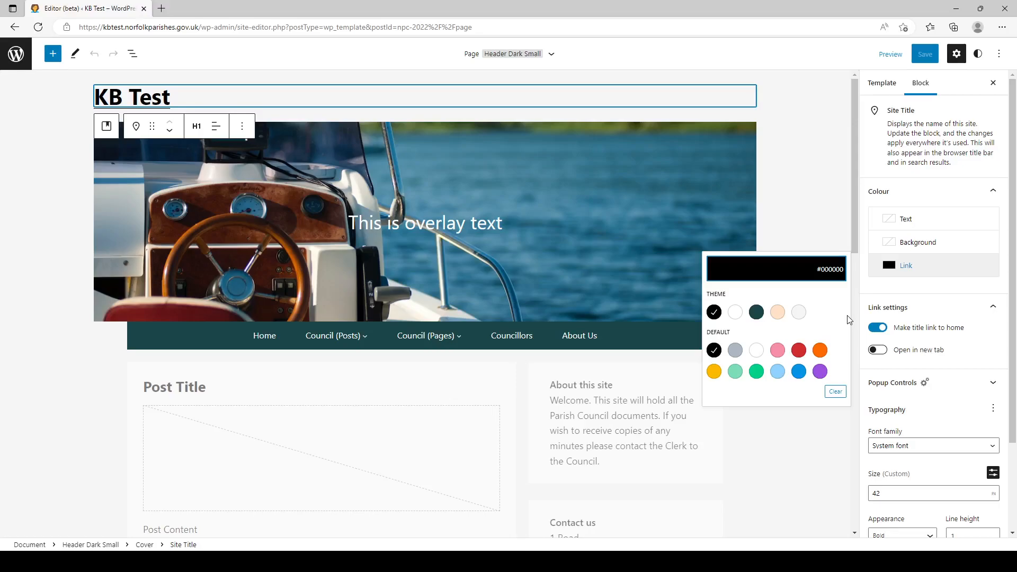
pyautogui.click(800, 353)
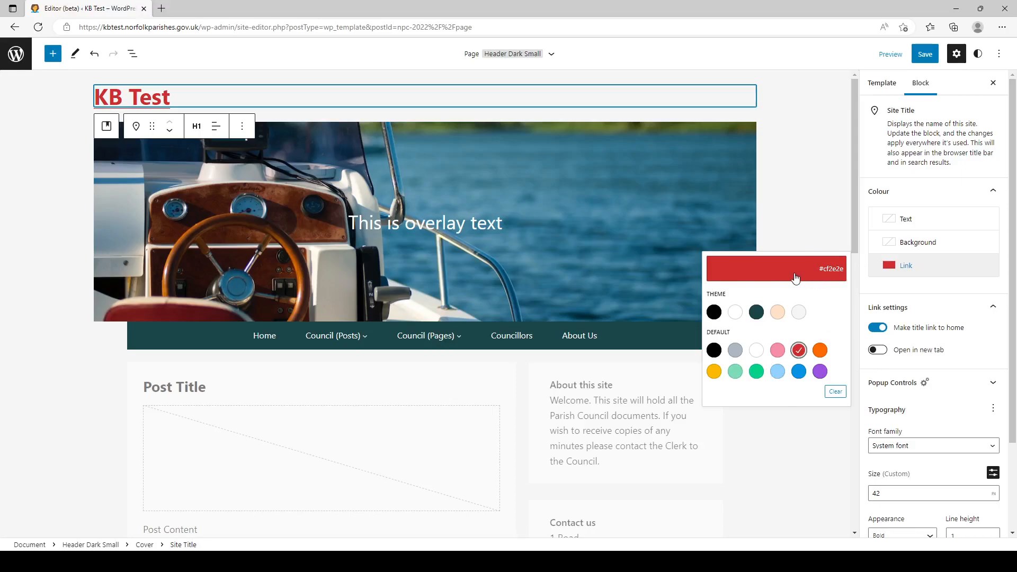
pyautogui.click(832, 276)
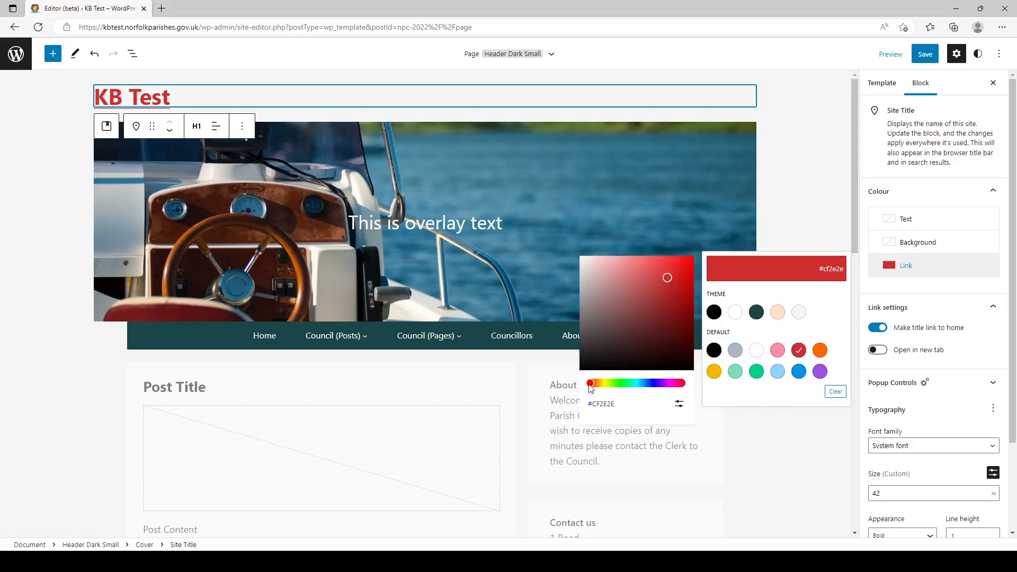
pyautogui.moveTo(591, 385); pyautogui.dragTo(625, 388)
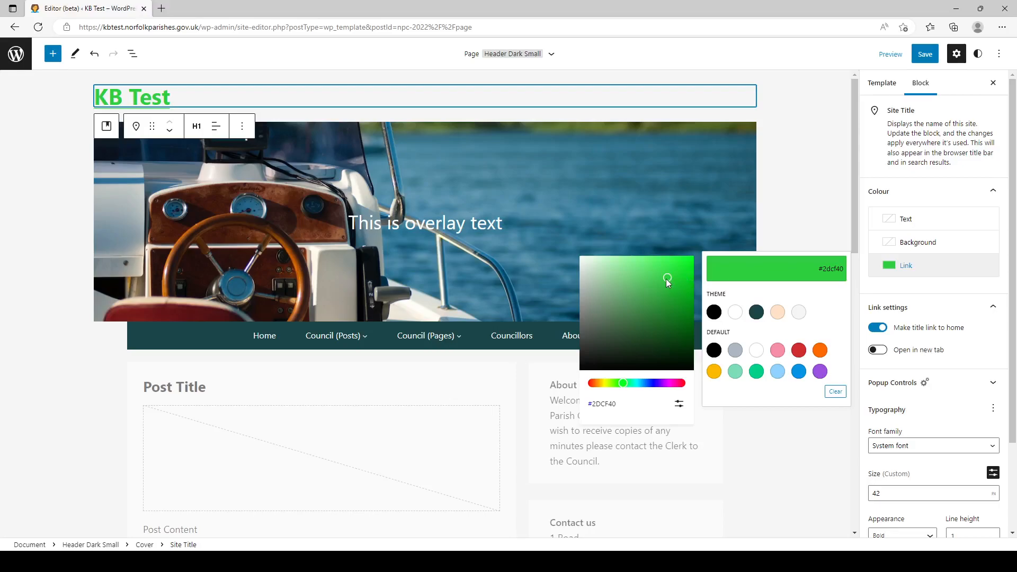
pyautogui.moveTo(666, 278); pyautogui.dragTo(656, 315)
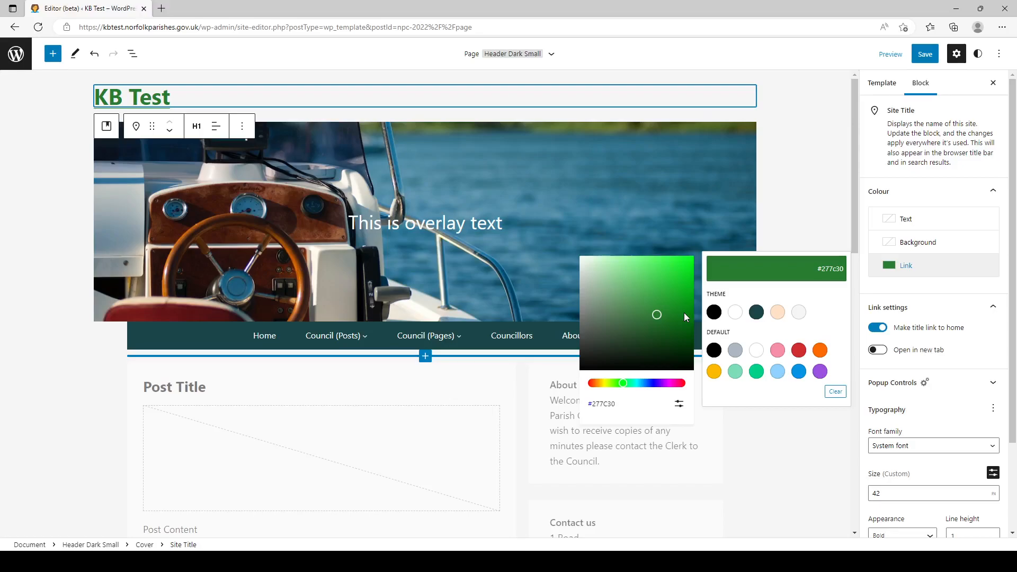
pyautogui.click(806, 203)
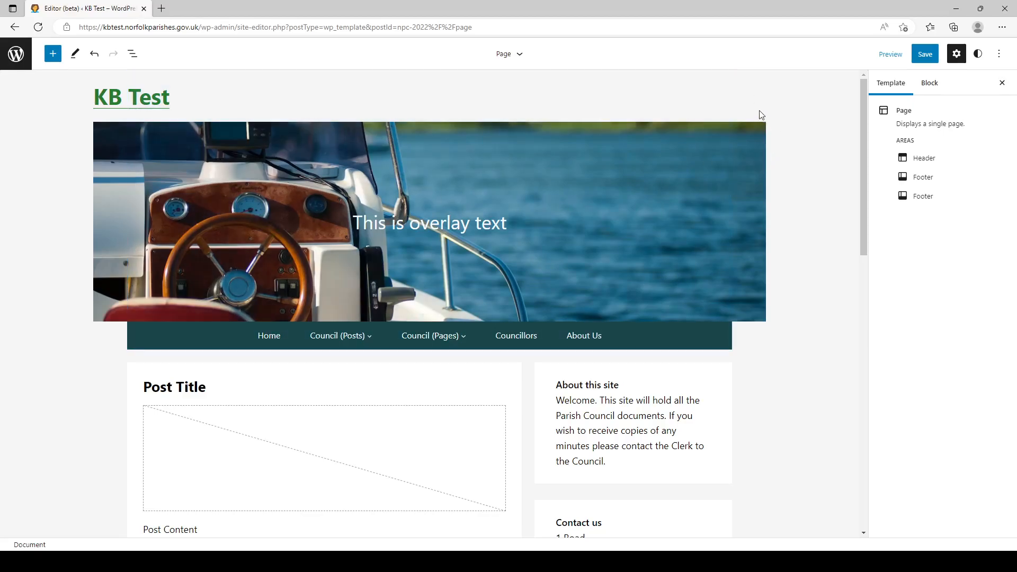
# Set the overlay colour of the outer header Cover block behind the site title to grey #abb8c3.
pyautogui.click(123, 85)
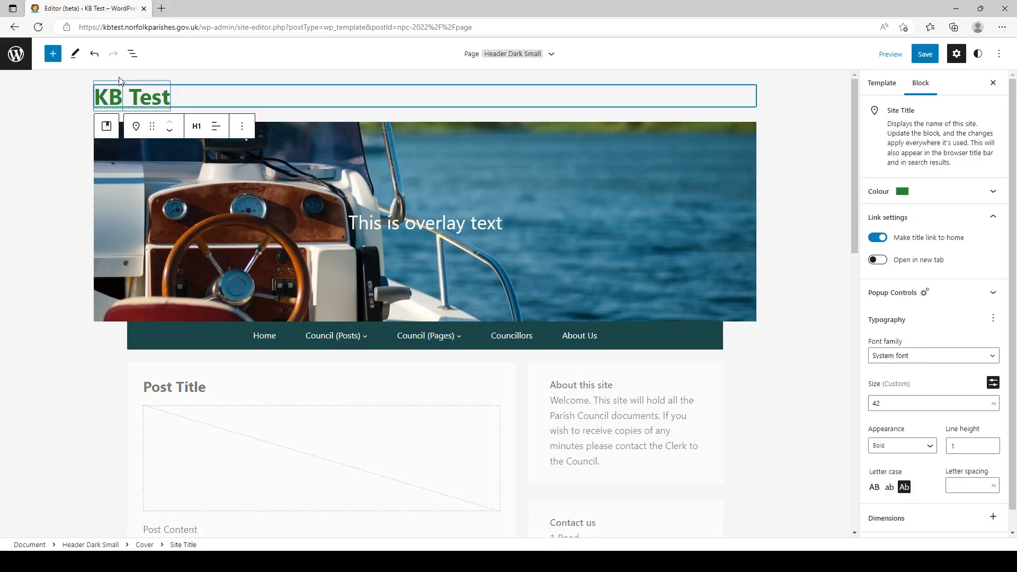
pyautogui.click(130, 81)
pyautogui.doubleClick(130, 81)
pyautogui.click(128, 75)
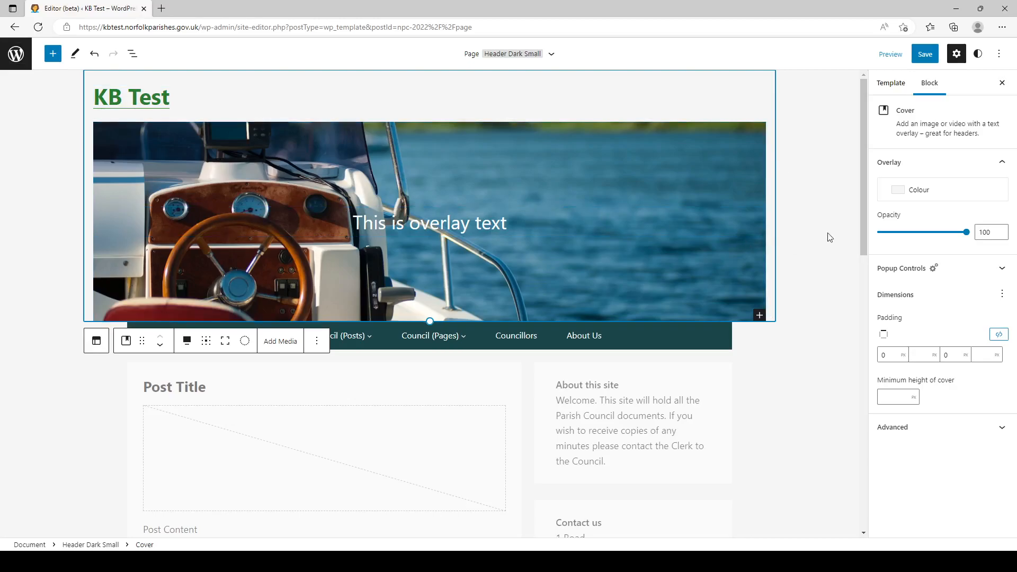
pyautogui.click(939, 192)
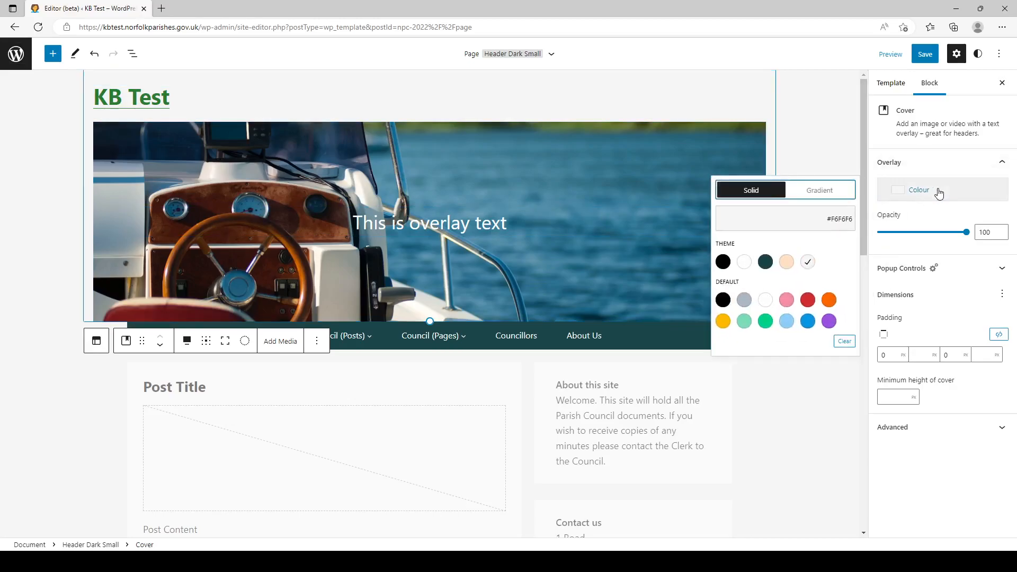
pyautogui.click(787, 300)
pyautogui.click(808, 299)
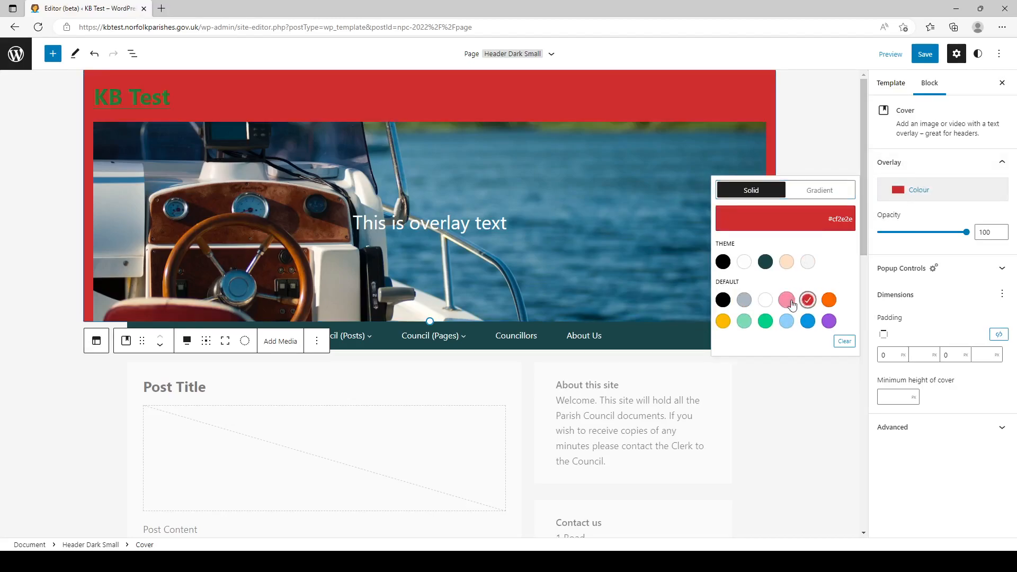
pyautogui.click(744, 300)
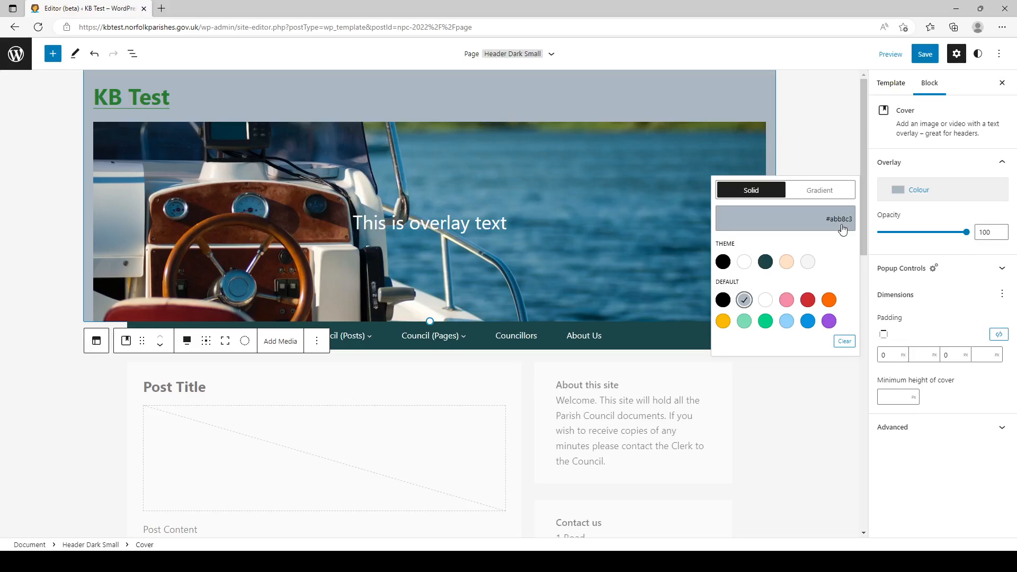
pyautogui.click(841, 155)
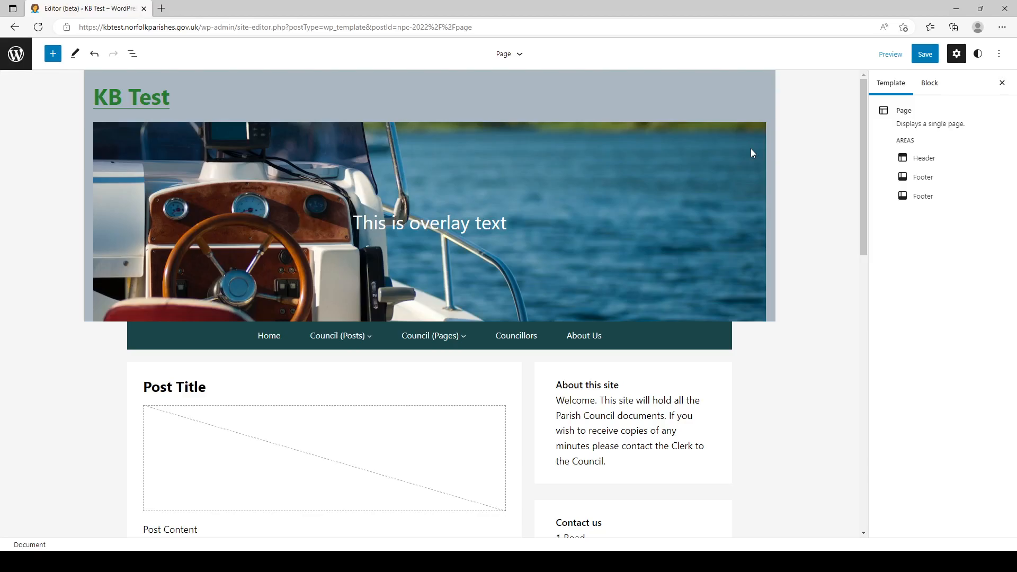
# Select the inner Cover block that holds the boat image in the header.
pyautogui.click(640, 279)
pyautogui.click(640, 277)
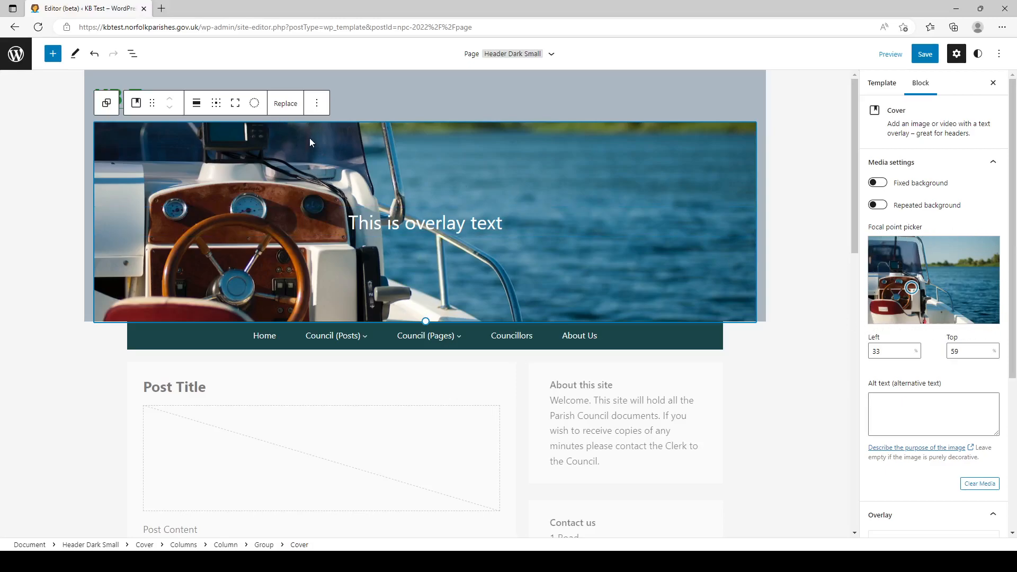
pyautogui.click(285, 106)
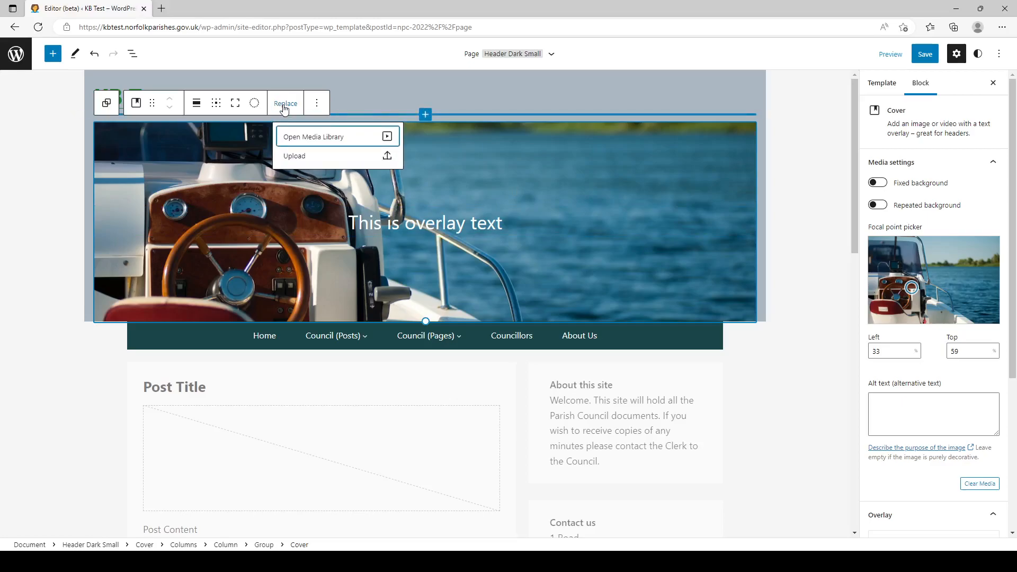
pyautogui.click(335, 138)
pyautogui.click(86, 90)
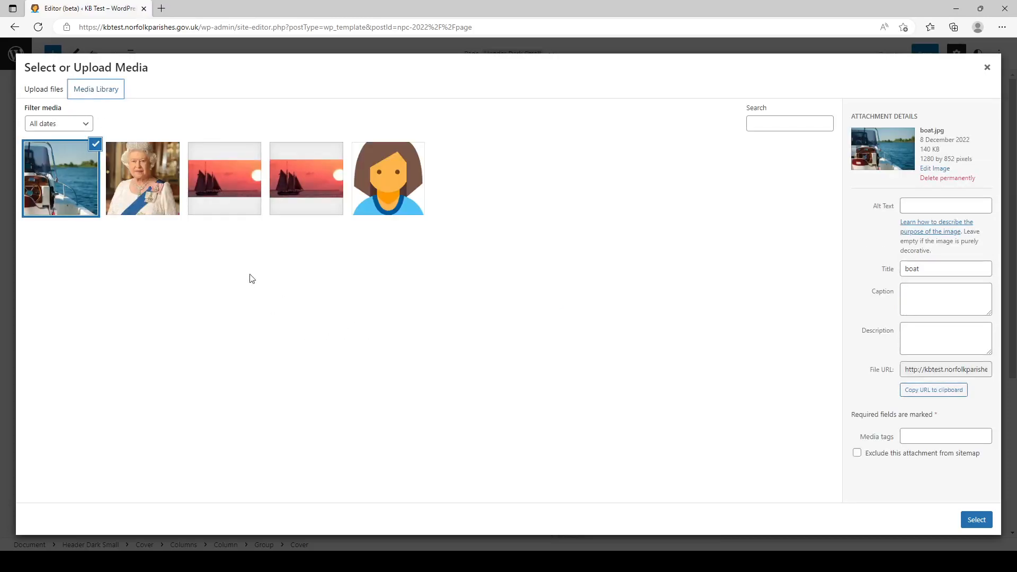
pyautogui.click(210, 183)
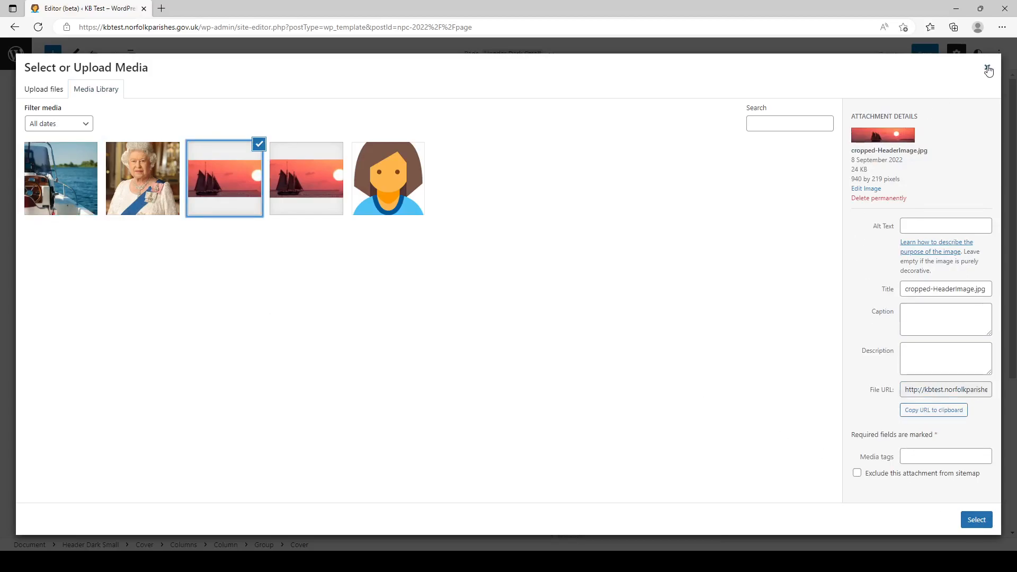
pyautogui.click(988, 70)
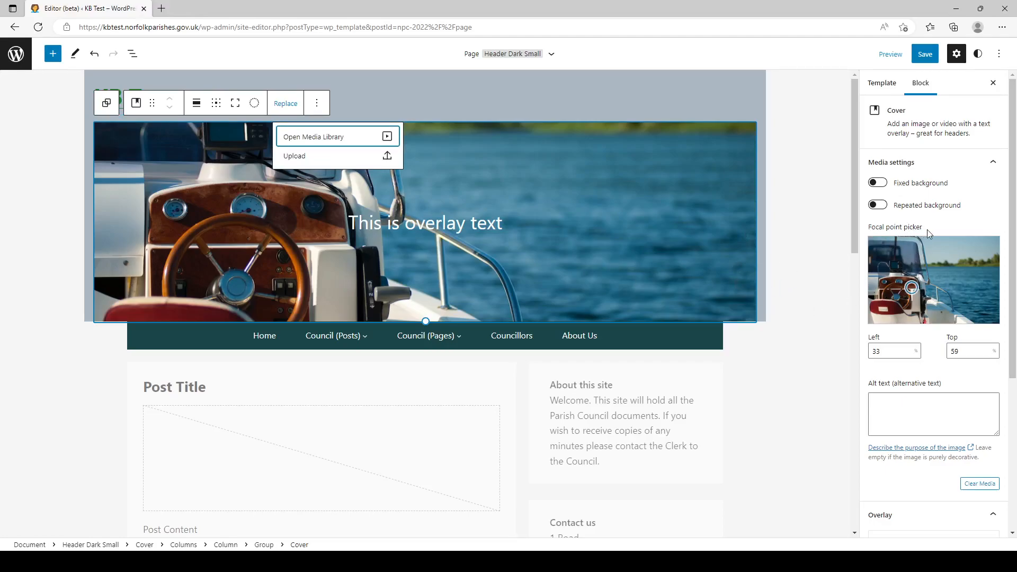
# Move the boat image's focal point to 40% left and 48% top.
pyautogui.click(914, 289)
pyautogui.moveTo(914, 289)
pyautogui.mouseDown()
pyautogui.moveTo(911, 270)
pyautogui.moveTo(916, 285)
pyautogui.moveTo(921, 277)
pyautogui.mouseUp()
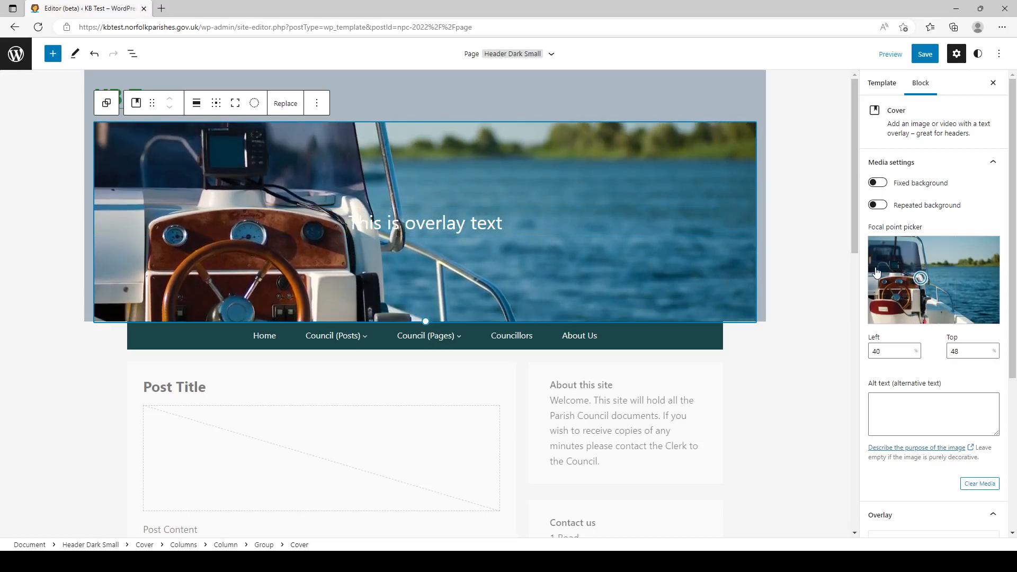
pyautogui.moveTo(921, 277)
pyautogui.mouseDown()
pyautogui.moveTo(924, 301)
pyautogui.moveTo(900, 300)
pyautogui.moveTo(920, 278)
pyautogui.mouseUp()
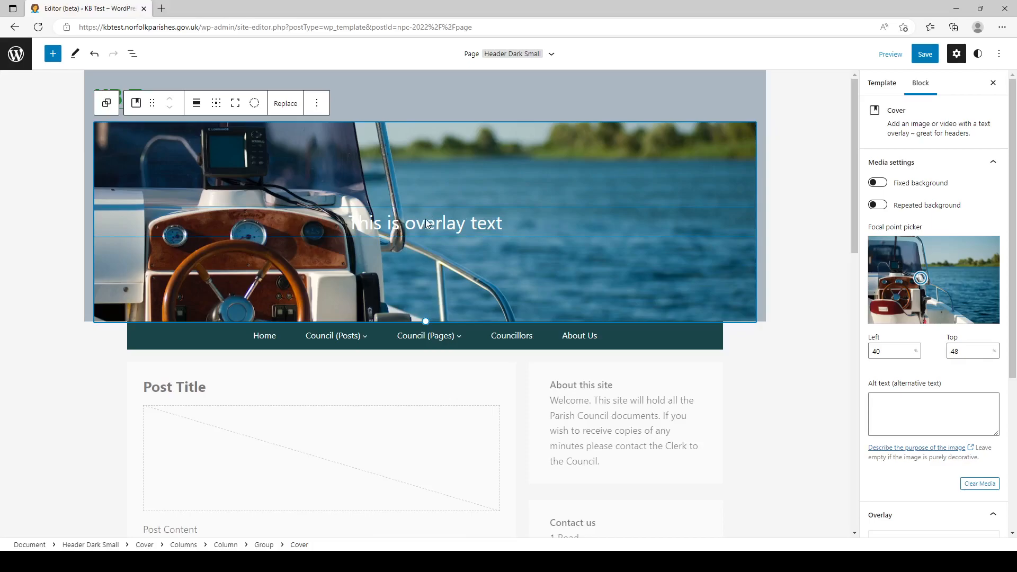
# Replace the overlay text on the header's boat image with "TESTING".
pyautogui.click(472, 224)
pyautogui.click(518, 222)
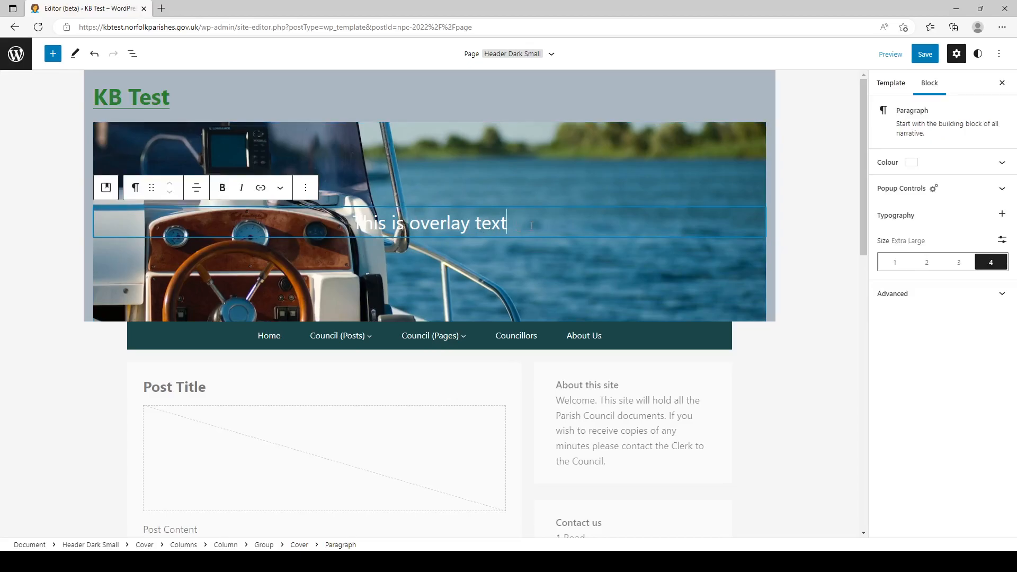
pyautogui.press('BackSpace')
pyautogui.press('BackSpace')
pyautogui.press('BackSpace')
pyautogui.press('BackSpace')
pyautogui.press('BackSpace')
pyautogui.press('BackSpace')
pyautogui.press('BackSpace')
pyautogui.press('BackSpace')
pyautogui.press('BackSpace')
pyautogui.press('BackSpace')
pyautogui.press('BackSpace')
pyautogui.press('BackSpace')
pyautogui.press('BackSpace')
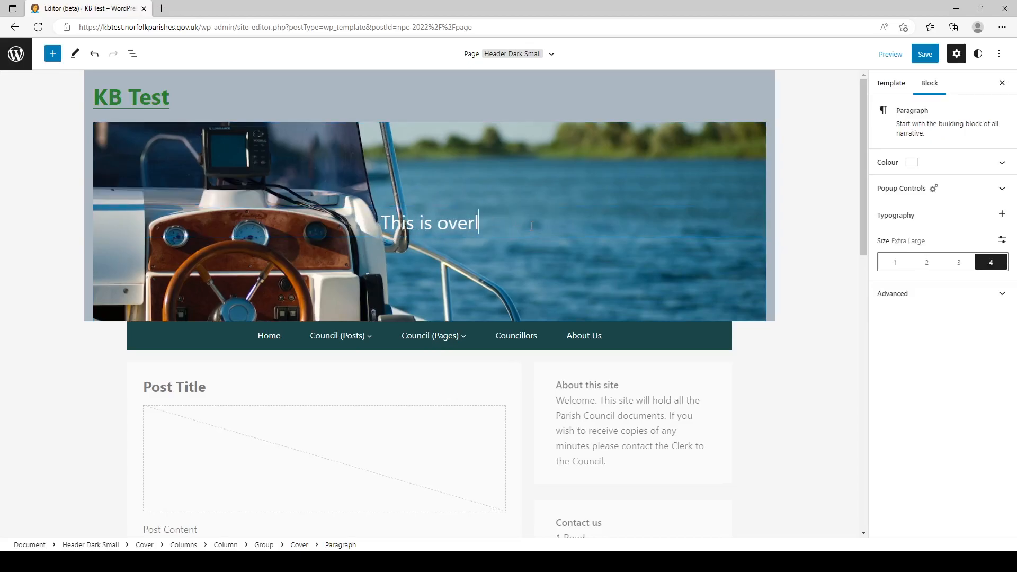
pyautogui.press('BackSpace')
pyautogui.press('BackSpace')
pyautogui.press('BackSpace')
pyautogui.press('BackSpace')
pyautogui.press('BackSpace')
pyautogui.press('BackSpace')
pyautogui.press('BackSpace')
pyautogui.write('T')
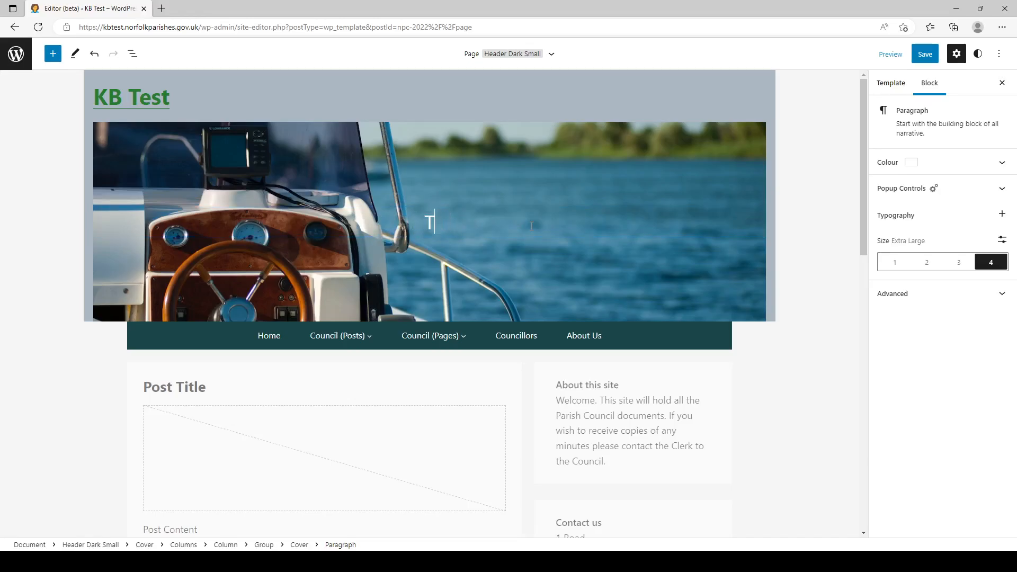
pyautogui.write('ESTING')
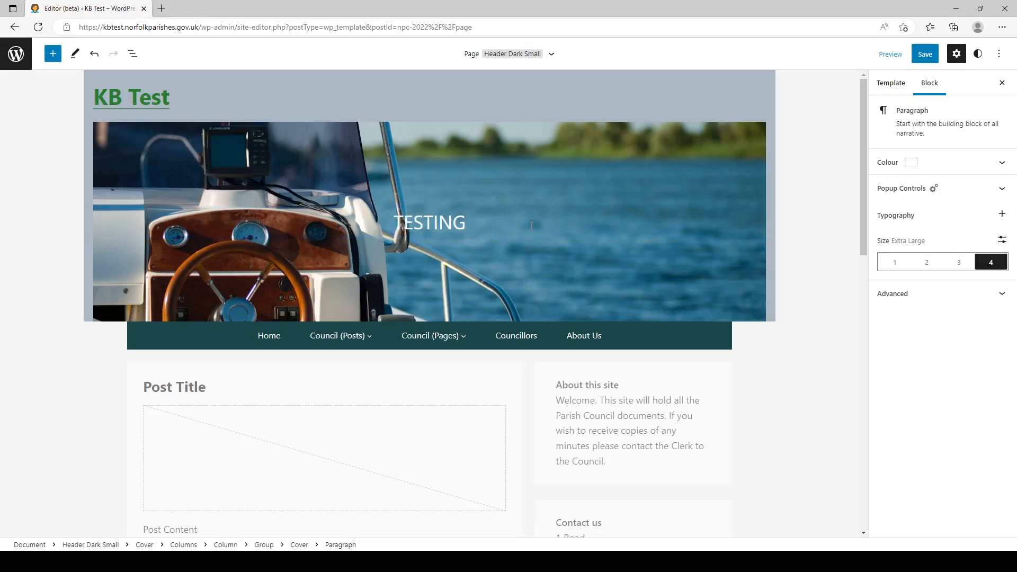
# Try preset text colours such as grey #abb8c3, black #000000 and pale pink on the overlay text, ending on white #ffffff.
pyautogui.click(926, 164)
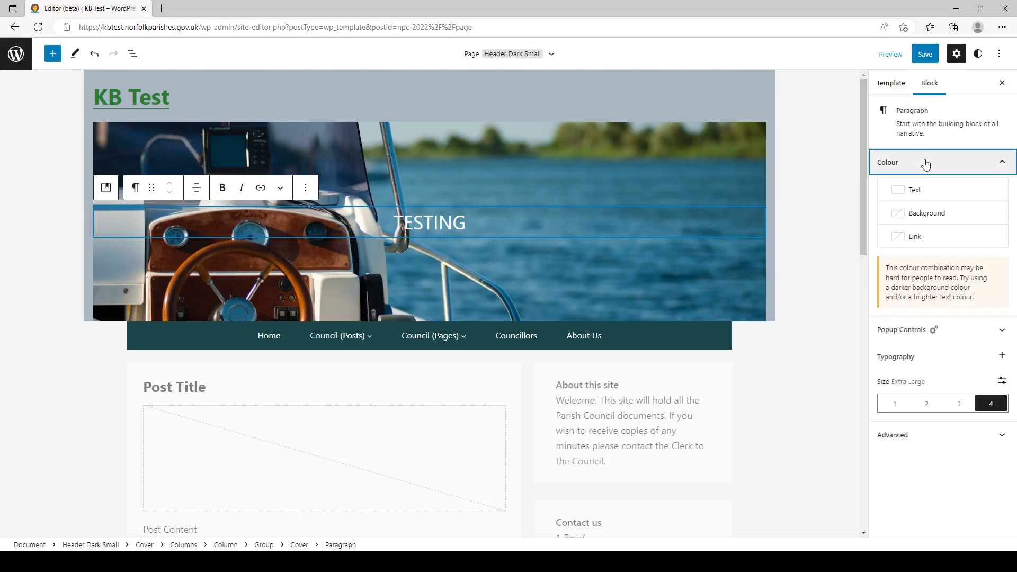
pyautogui.click(916, 195)
pyautogui.click(744, 276)
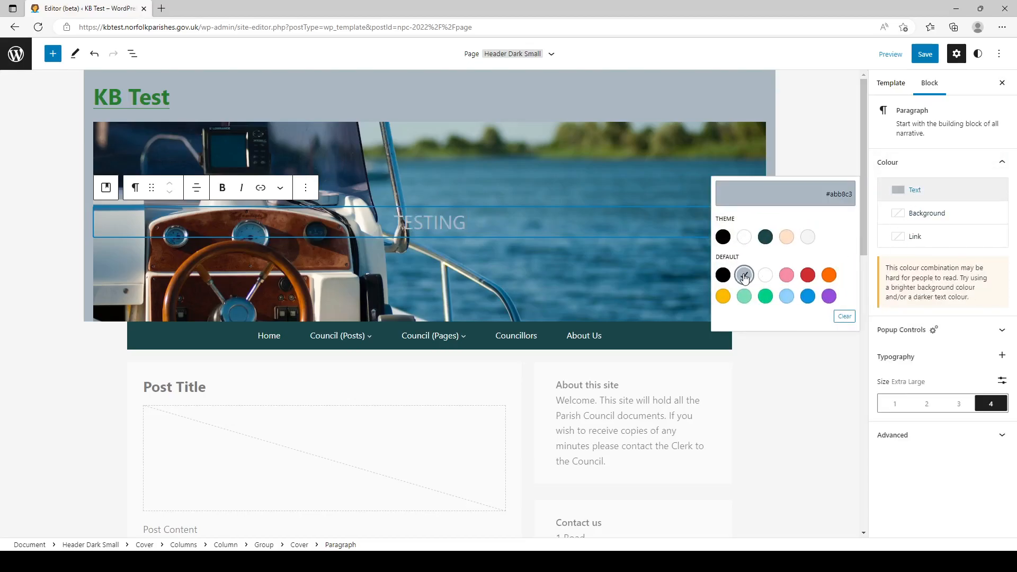
pyautogui.click(745, 296)
pyautogui.click(724, 275)
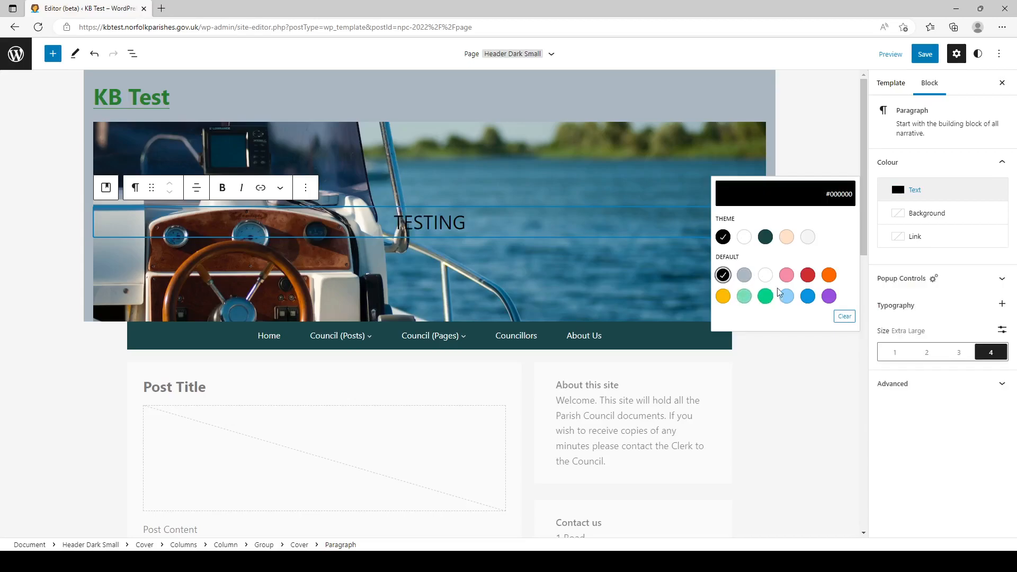
pyautogui.click(765, 275)
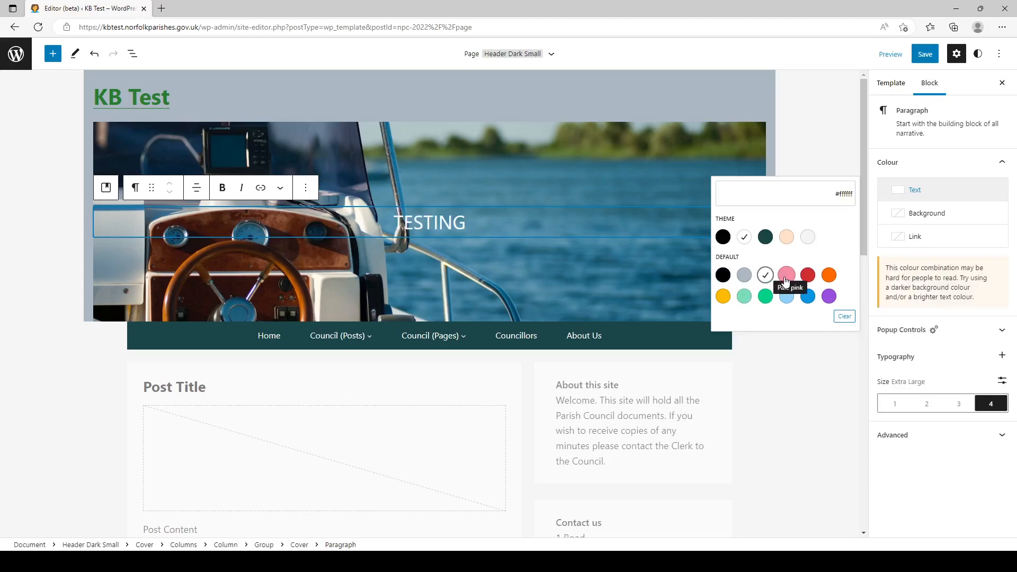
pyautogui.click(786, 276)
pyautogui.click(765, 275)
pyautogui.click(743, 275)
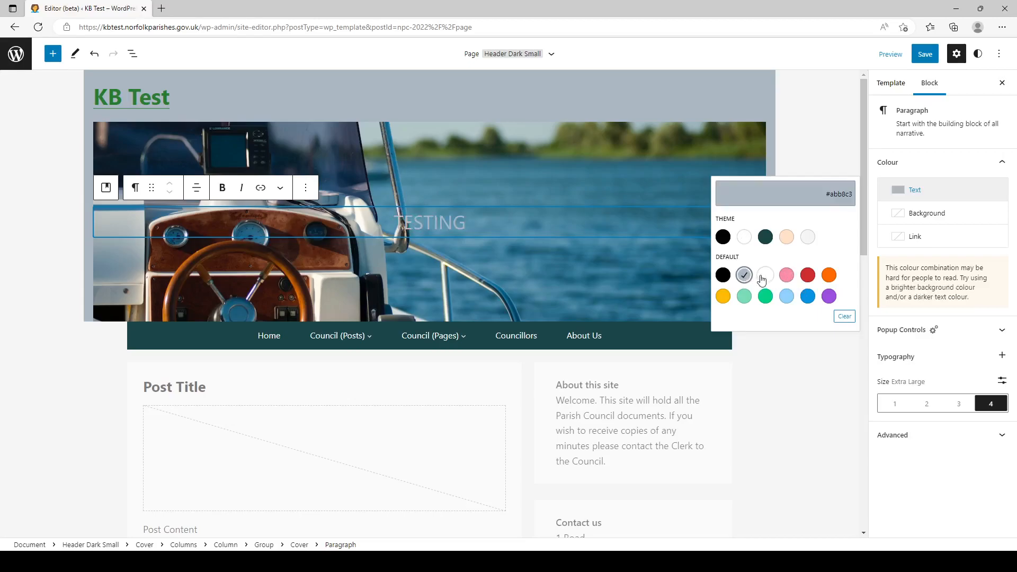
pyautogui.click(763, 277)
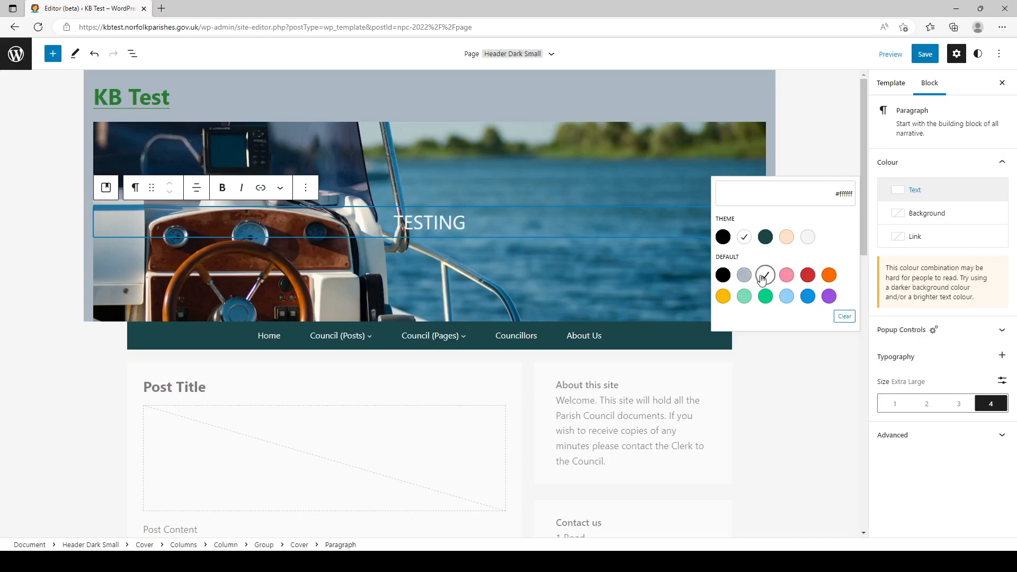
pyautogui.click(816, 154)
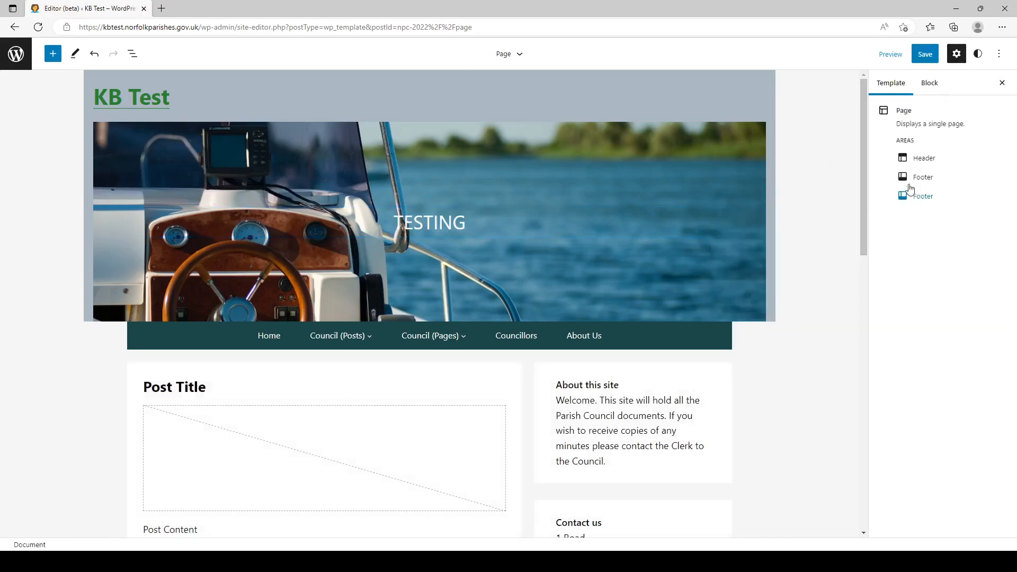
# Try white #ffffff and grey #abb8c3 as the overlay text's background colour, and clear the background again.
pyautogui.click(933, 85)
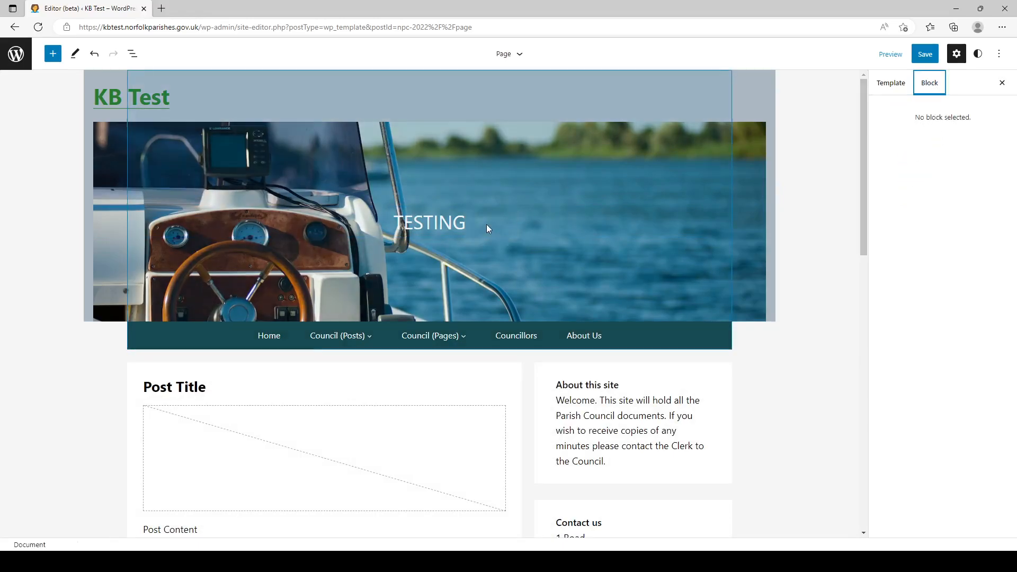
pyautogui.click(506, 223)
pyautogui.click(507, 223)
pyautogui.click(900, 164)
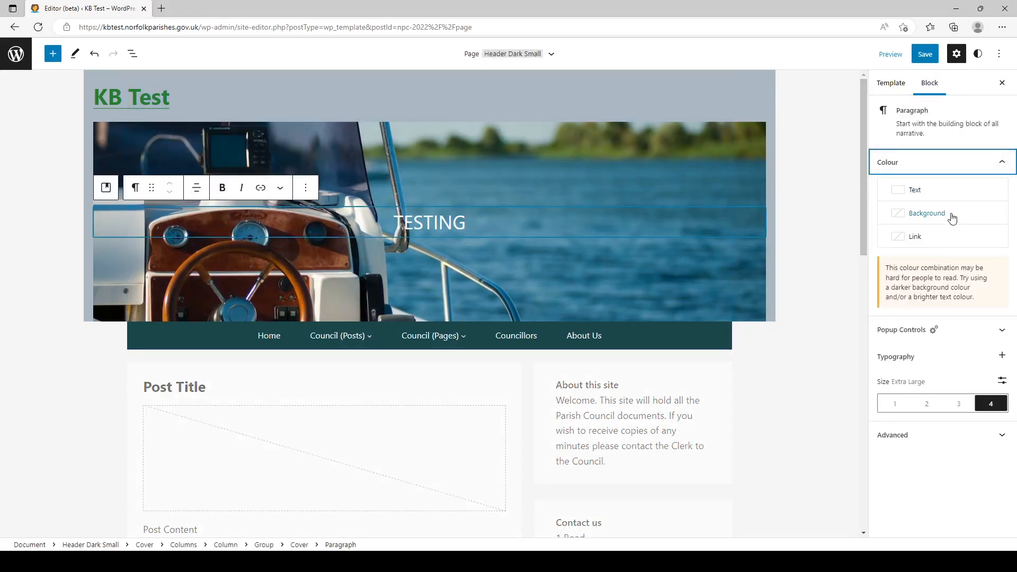
pyautogui.click(938, 214)
pyautogui.click(744, 260)
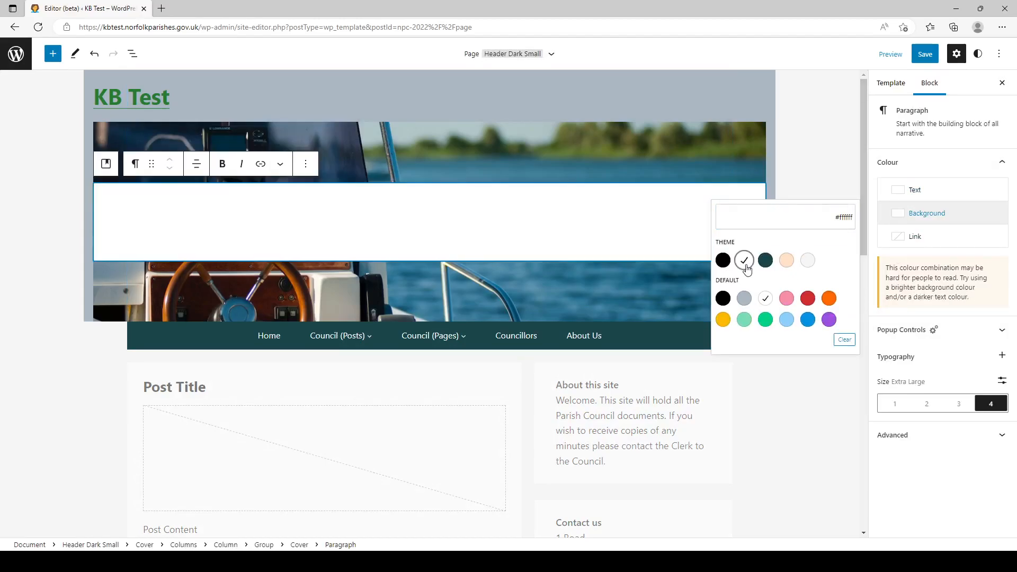
pyautogui.click(745, 298)
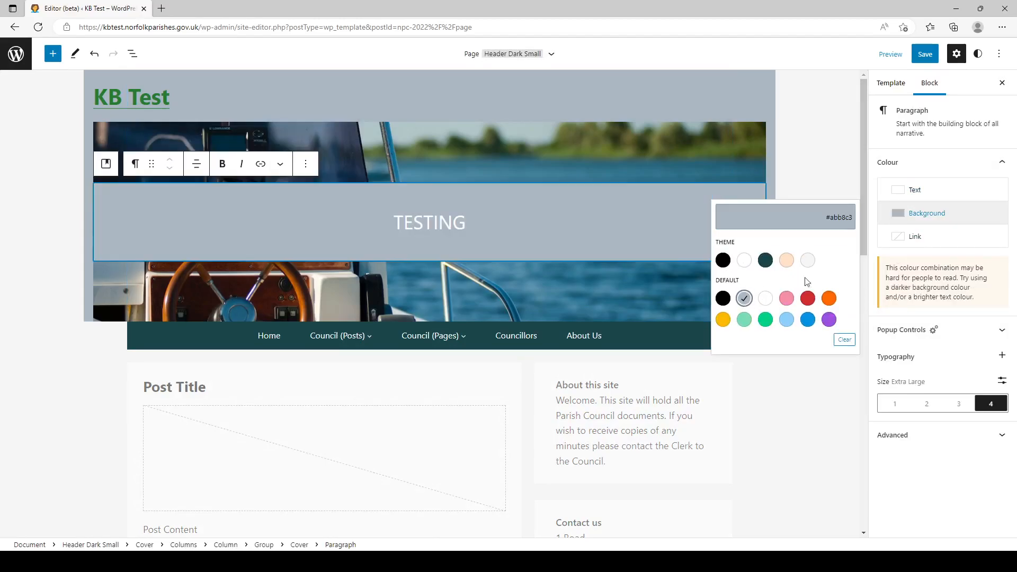
pyautogui.click(847, 341)
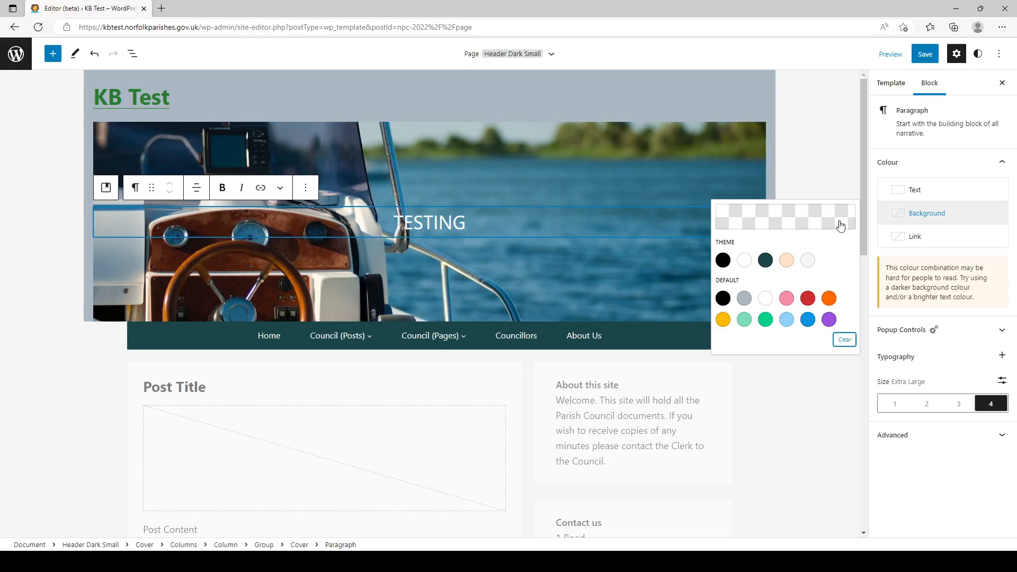
pyautogui.click(812, 184)
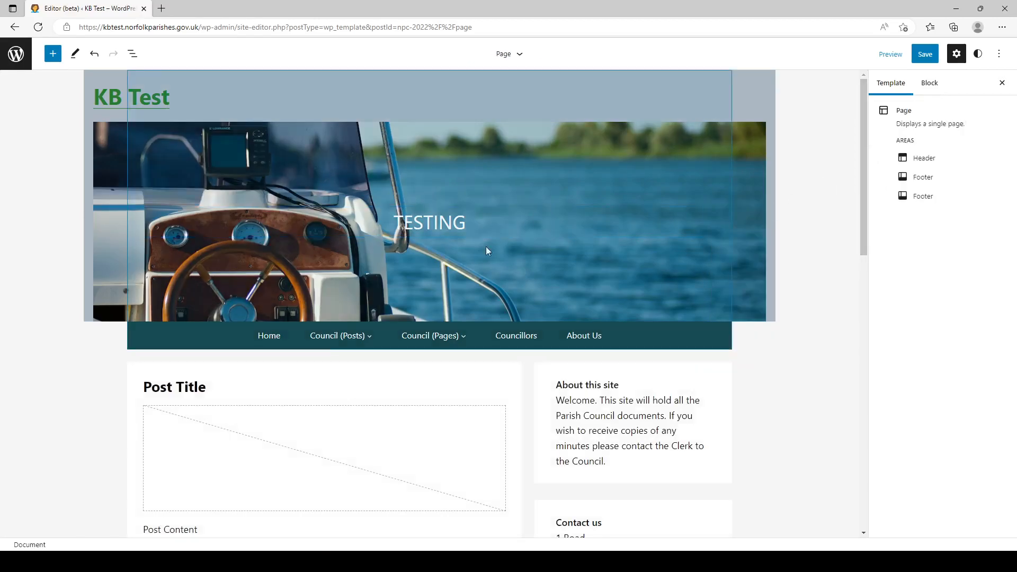
# Delete the "TESTING" overlay text from the boat image and deselect the block.
pyautogui.click(460, 226)
pyautogui.click(466, 225)
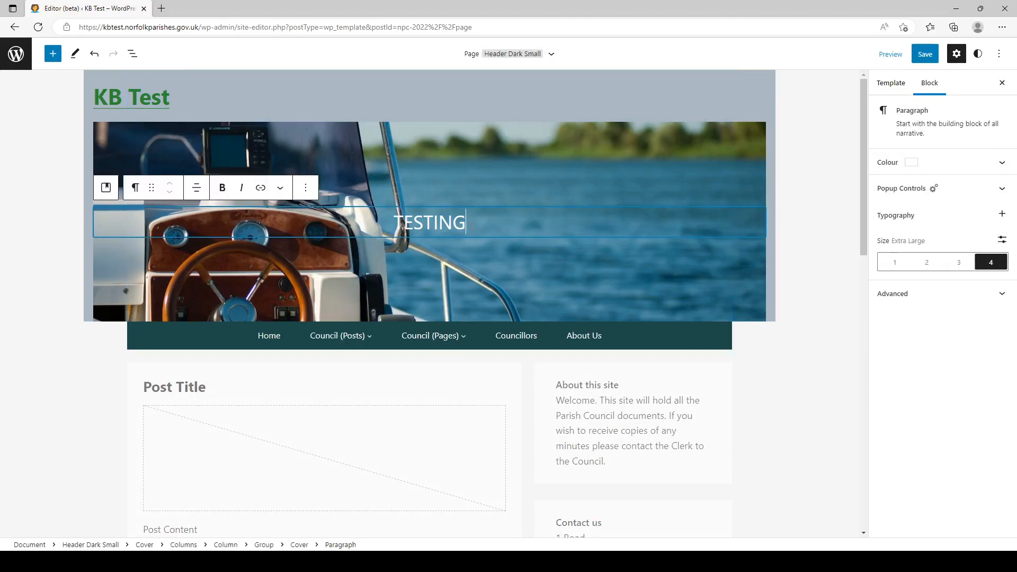
pyautogui.press('BackSpace')
pyautogui.press('BackSpace')
pyautogui.press('BackSpace')
pyautogui.press('BackSpace')
pyautogui.press('BackSpace')
pyautogui.press('BackSpace')
pyautogui.press('BackSpace')
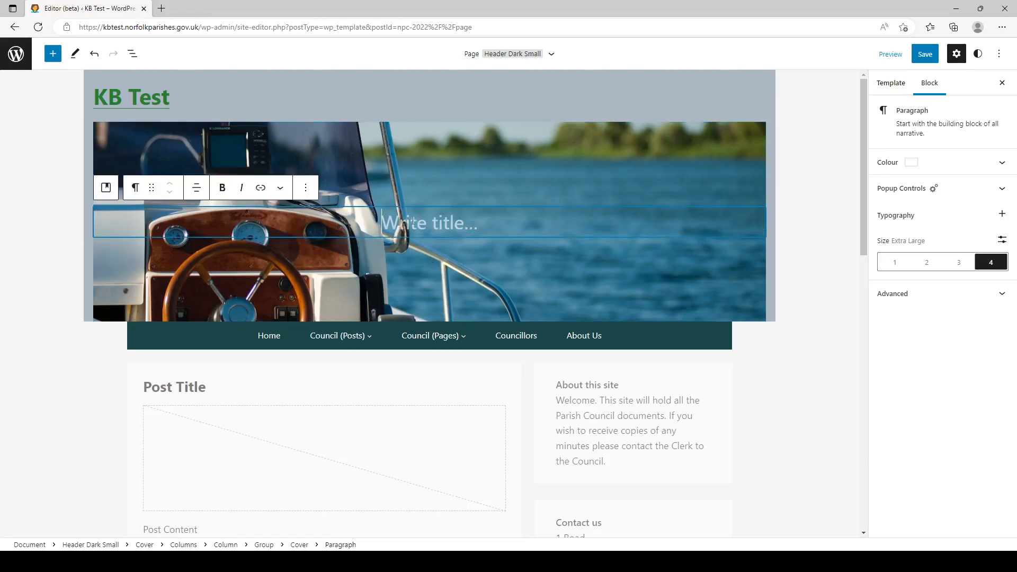
pyautogui.click(800, 228)
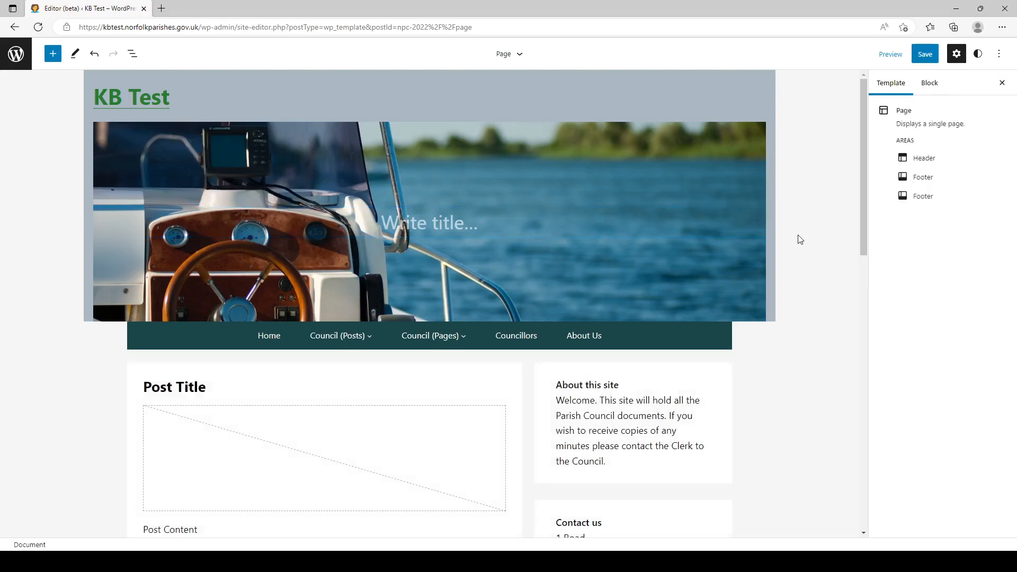
# Change the background of the header's Navigation block to the custom dark grey #435455.
pyautogui.scroll(-1, 800, 240)
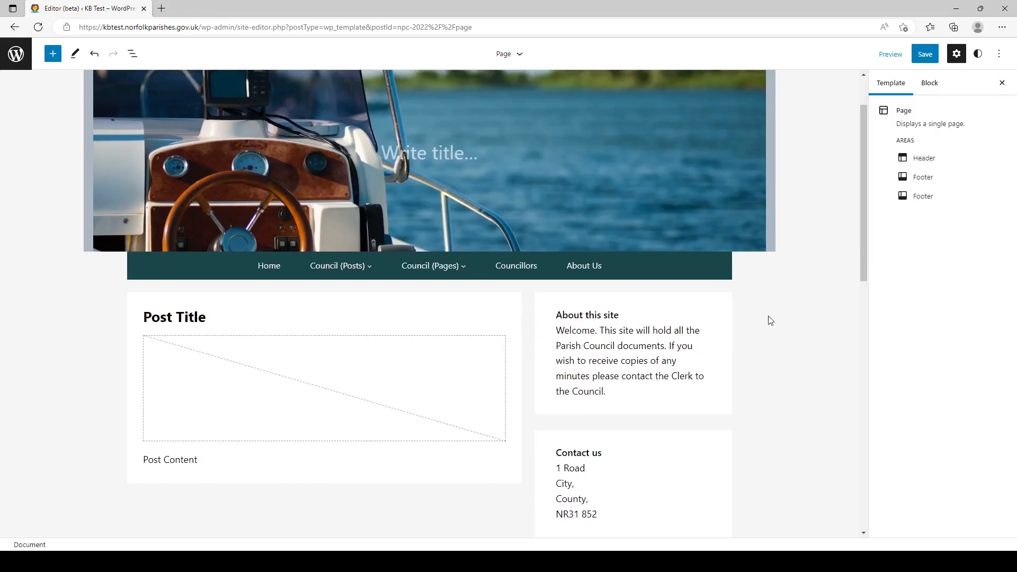
pyautogui.click(729, 264)
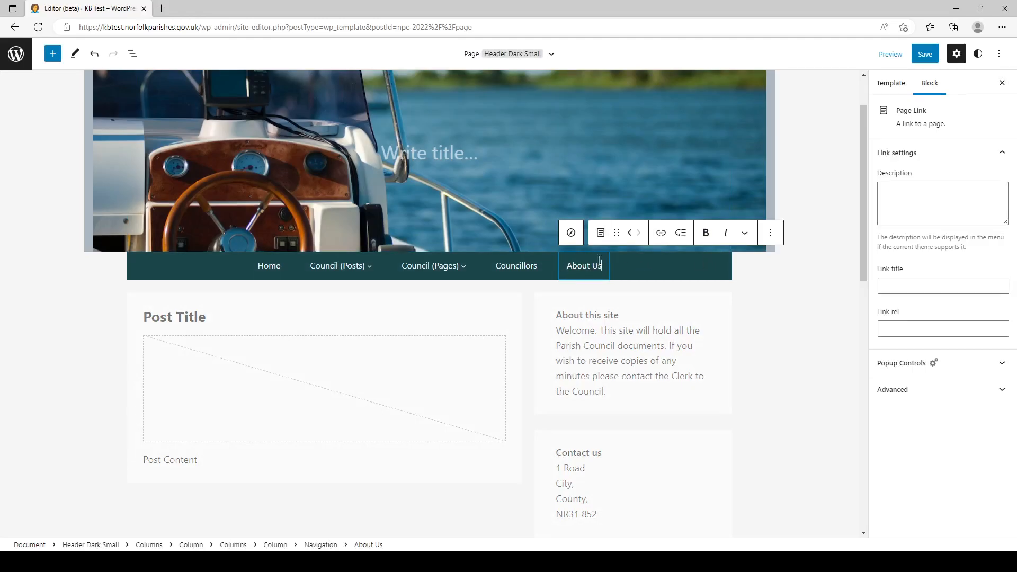
pyautogui.click(716, 260)
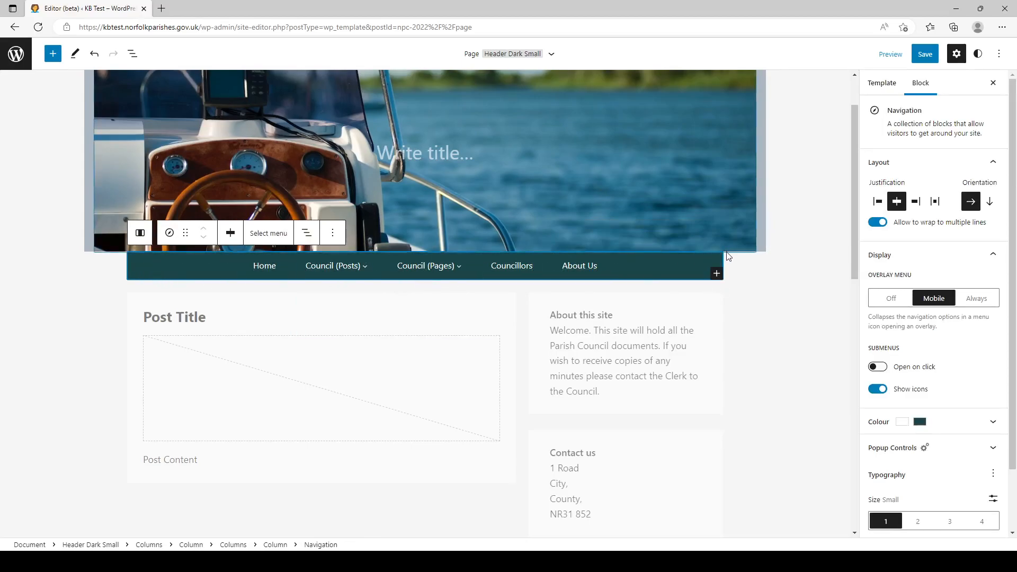
pyautogui.scroll(-2, 1012, 228)
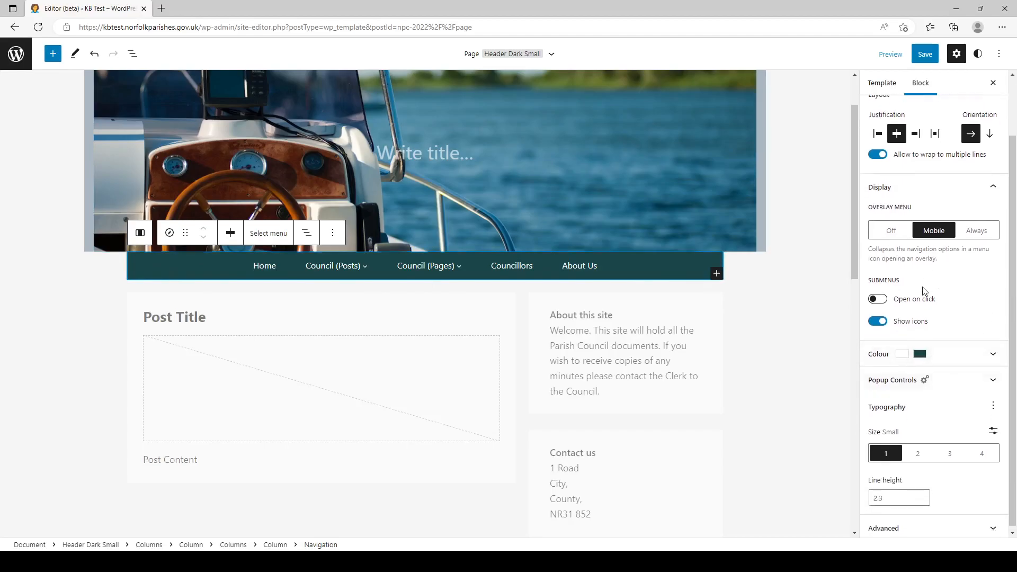
pyautogui.click(954, 352)
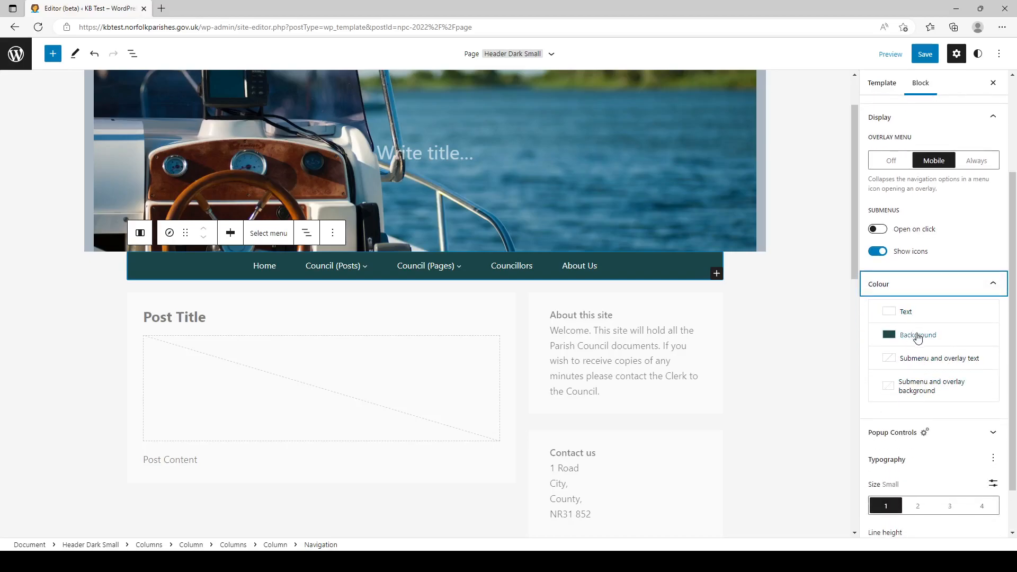
pyautogui.click(931, 338)
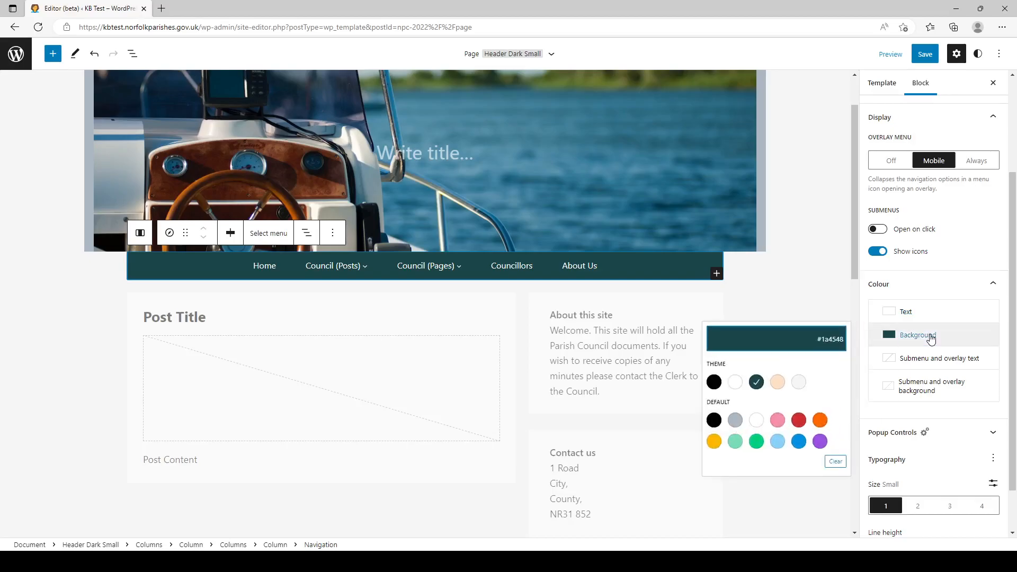
pyautogui.click(806, 345)
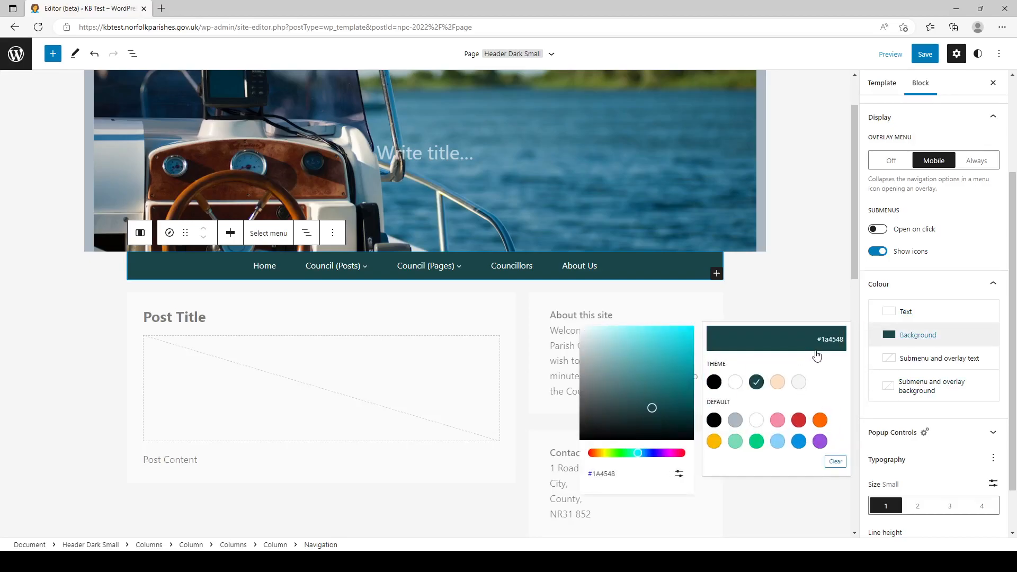
pyautogui.moveTo(670, 371); pyautogui.dragTo(606, 402)
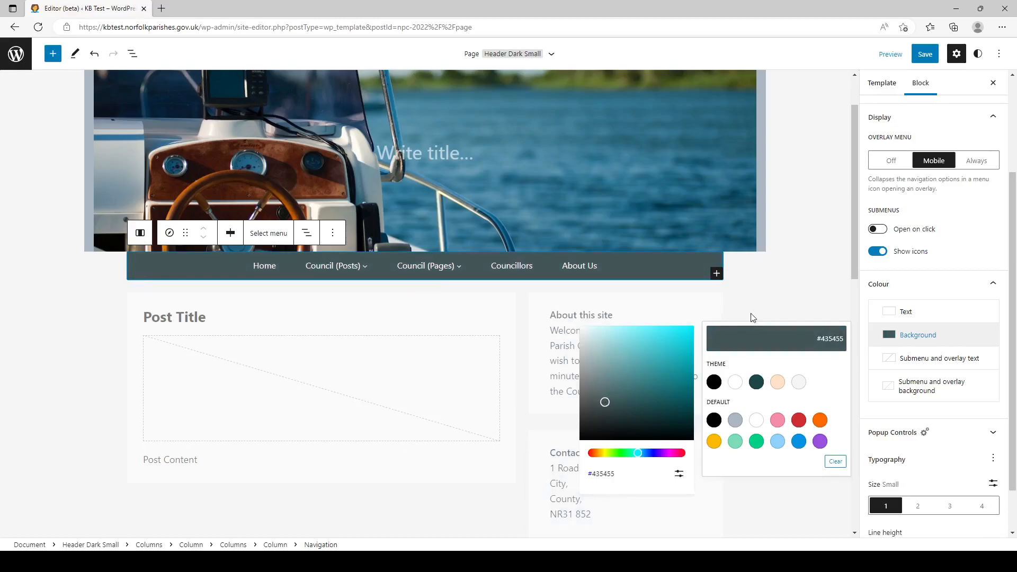
pyautogui.click(823, 286)
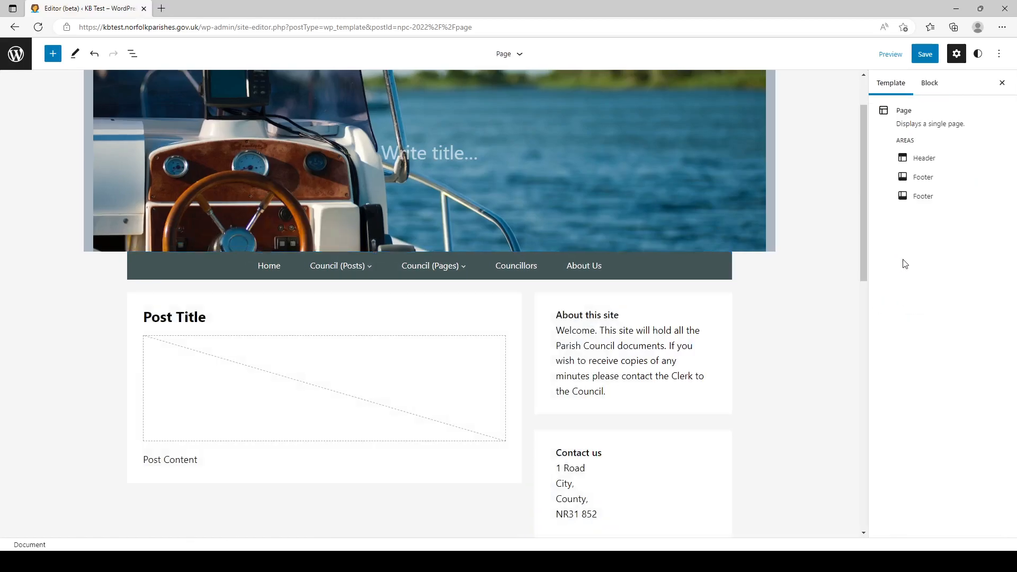
# Try grey #abb8c3 as the Navigation block's text colour and return it to white #ffffff.
pyautogui.click(684, 268)
pyautogui.click(707, 267)
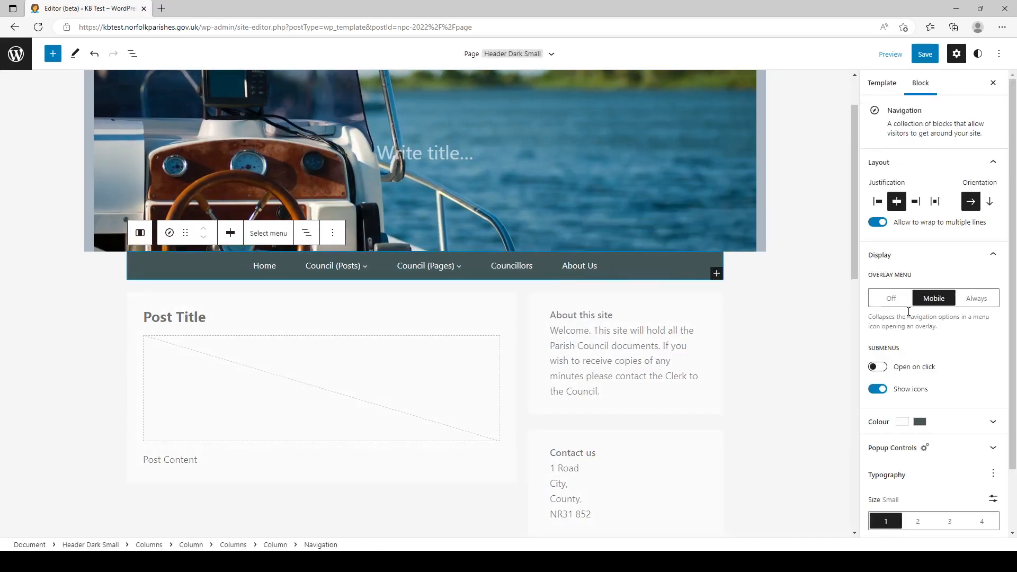
pyautogui.click(924, 422)
pyautogui.click(924, 430)
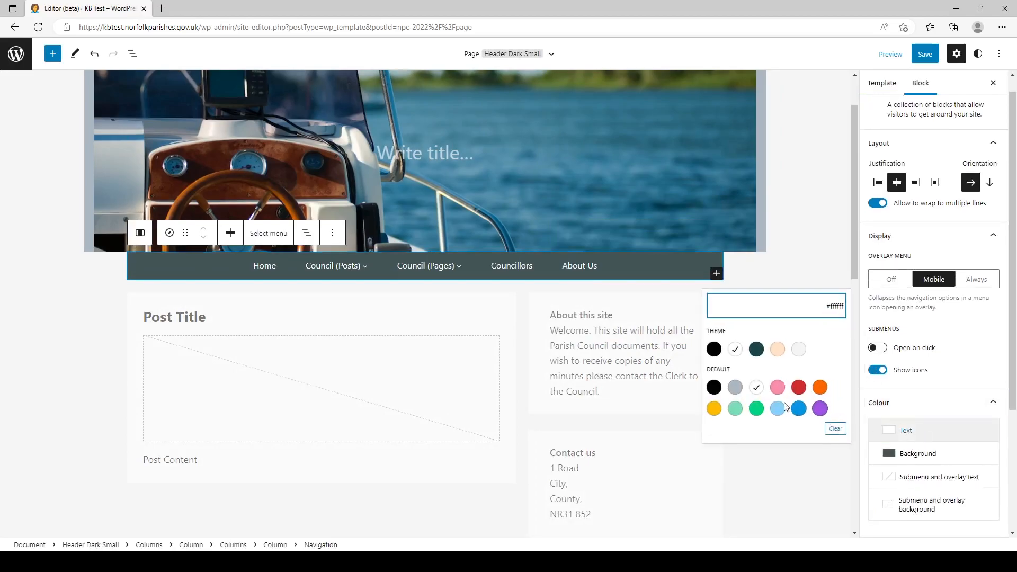
pyautogui.click(735, 387)
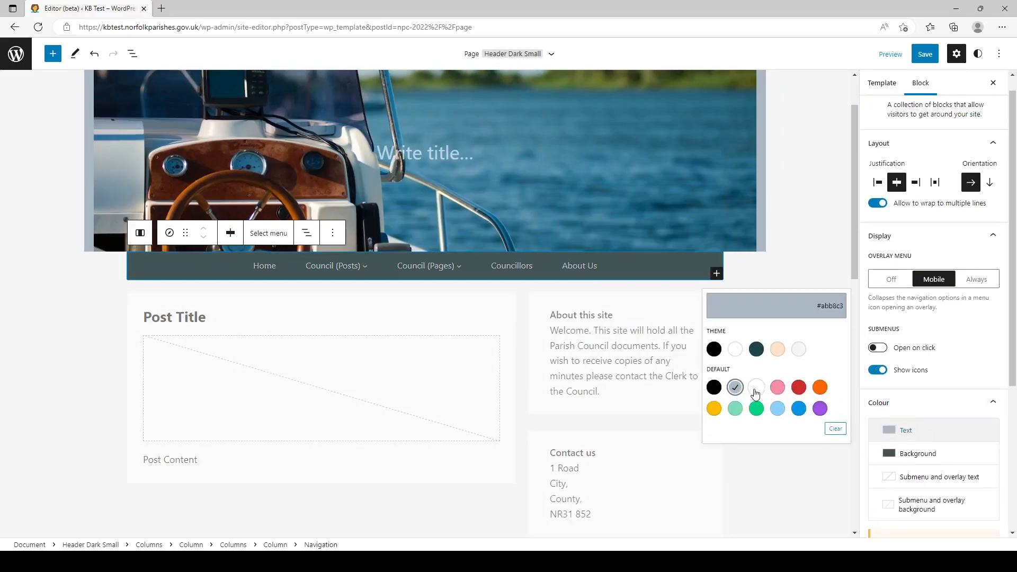
pyautogui.click(755, 391)
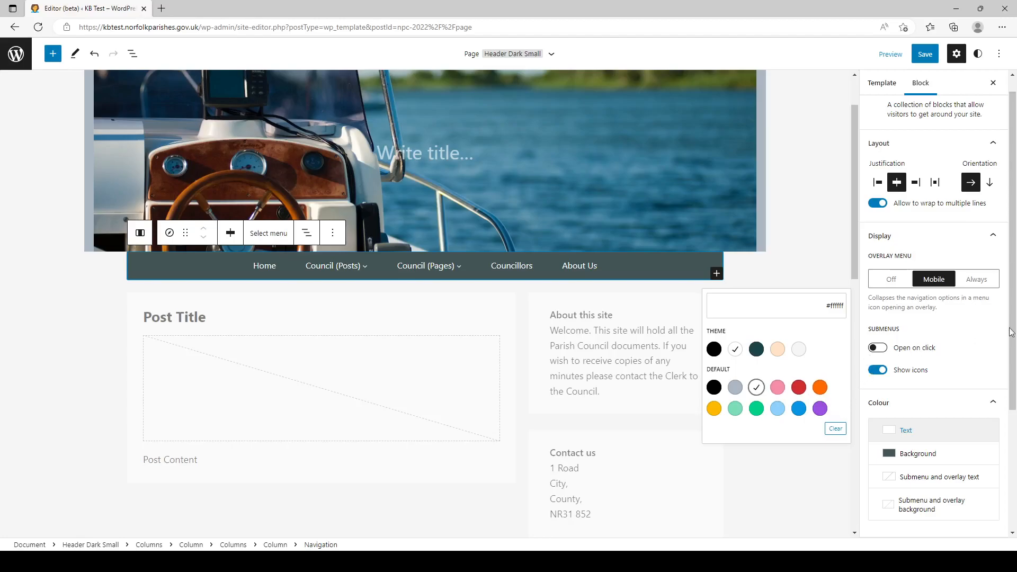
# Try font sizes 2 and 3 on the navigation menu and return it to size 1 (Small).
pyautogui.moveTo(1014, 316); pyautogui.dragTo(1013, 426)
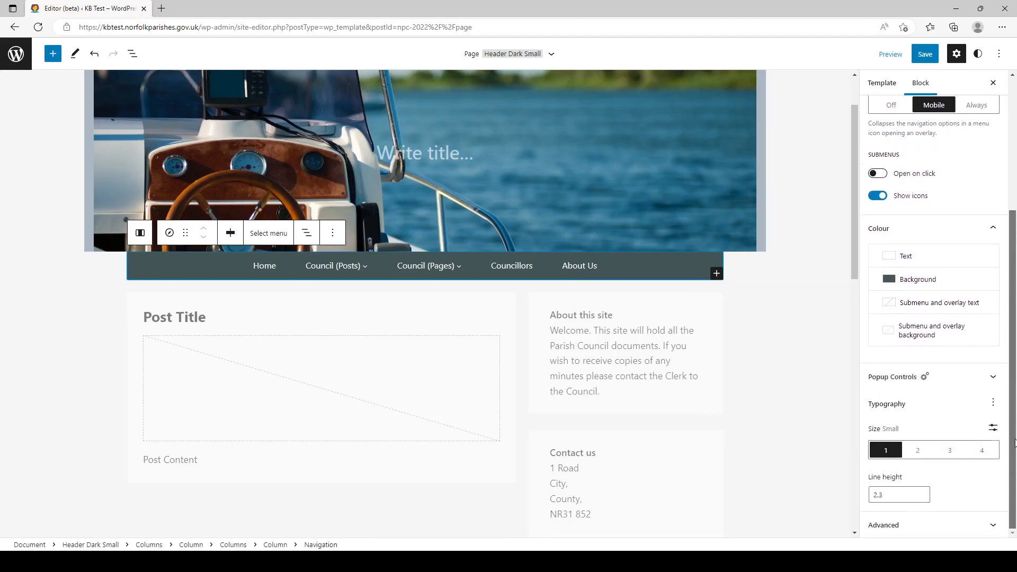
pyautogui.click(920, 452)
pyautogui.click(950, 456)
pyautogui.click(895, 456)
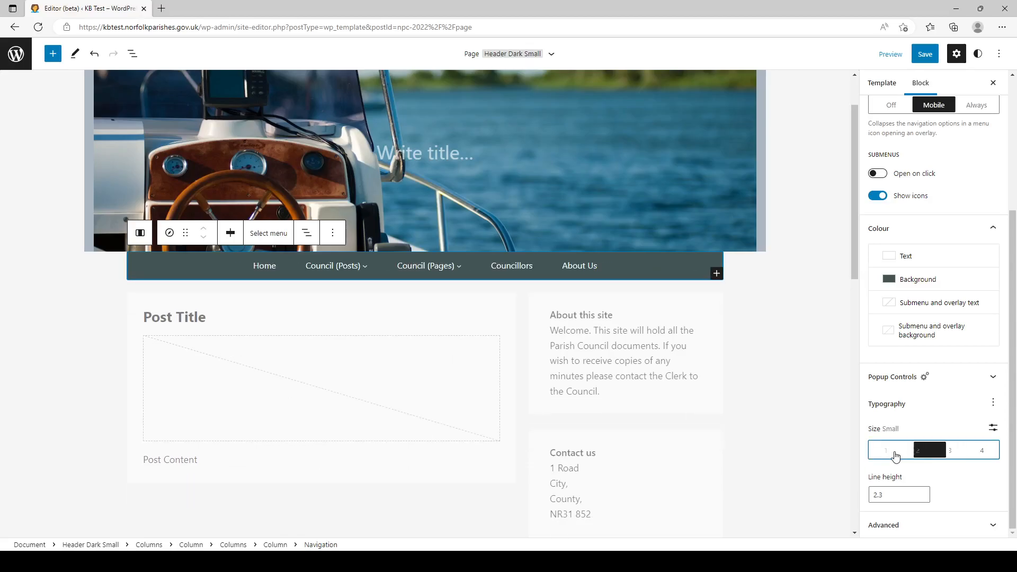
# Set the line height of the header's navigation menu to 2.1.
pyautogui.click(923, 499)
pyautogui.click(922, 498)
pyautogui.click(923, 498)
pyautogui.click(921, 492)
pyautogui.click(922, 492)
pyautogui.click(922, 492)
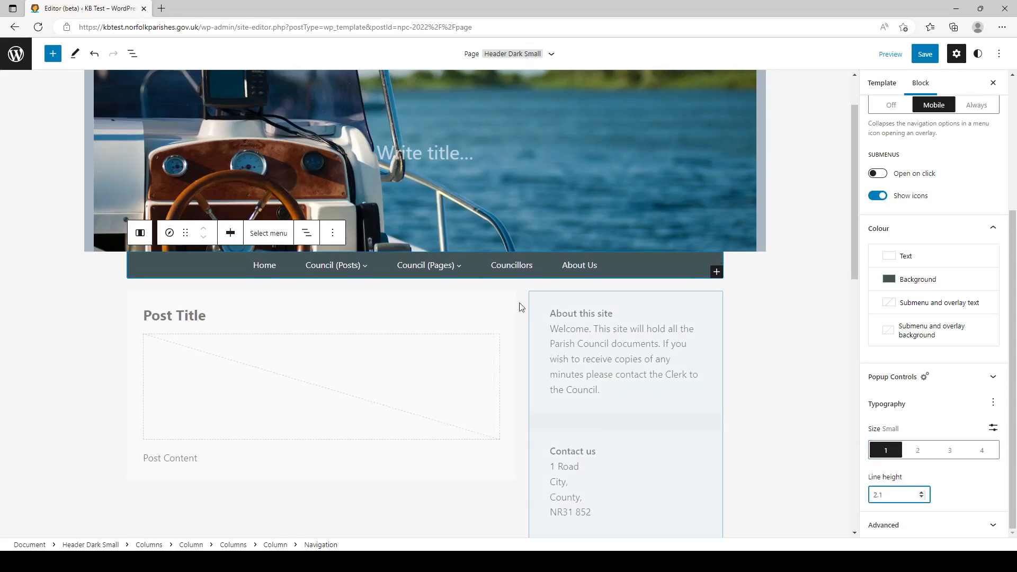
pyautogui.moveTo(433, 264)
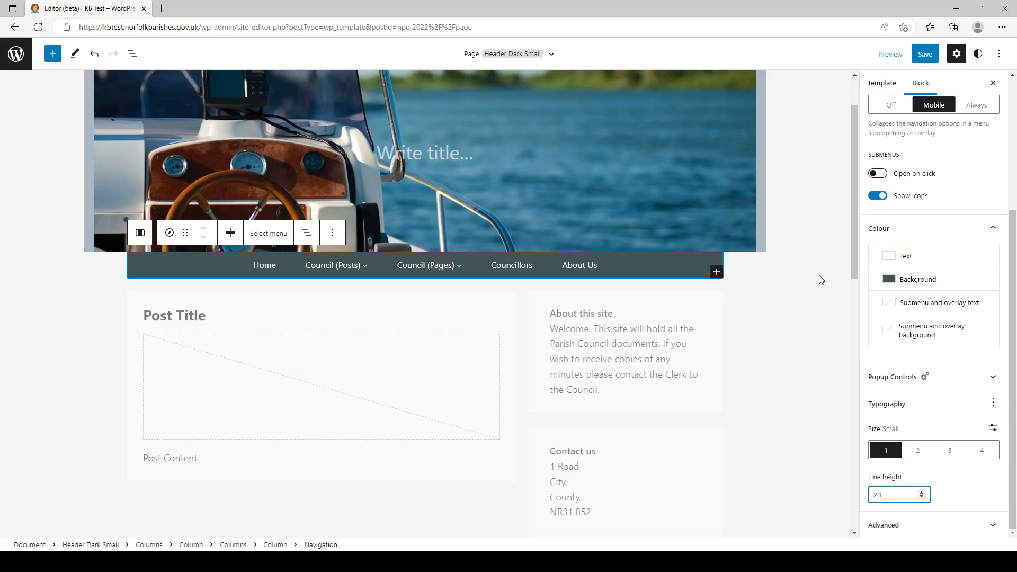
# Add a link to the About Us page at the end of the navigation menu.
pyautogui.click(717, 272)
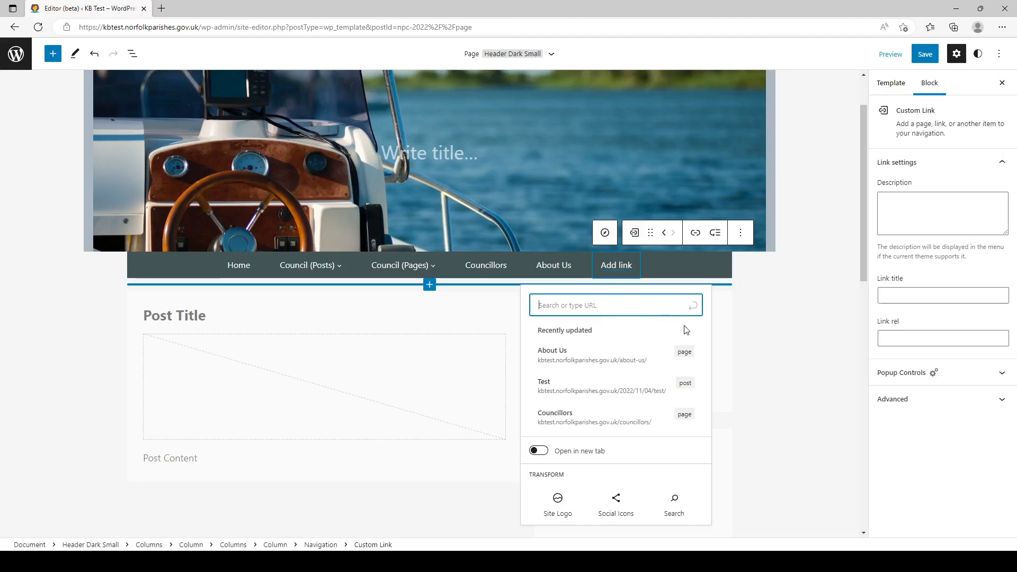
pyautogui.write('about')
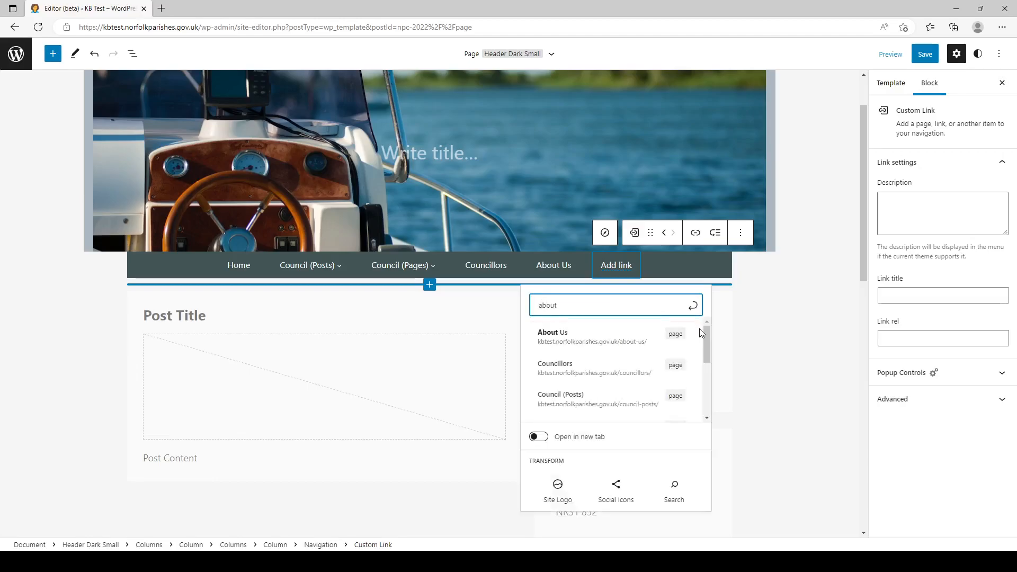
pyautogui.click(623, 337)
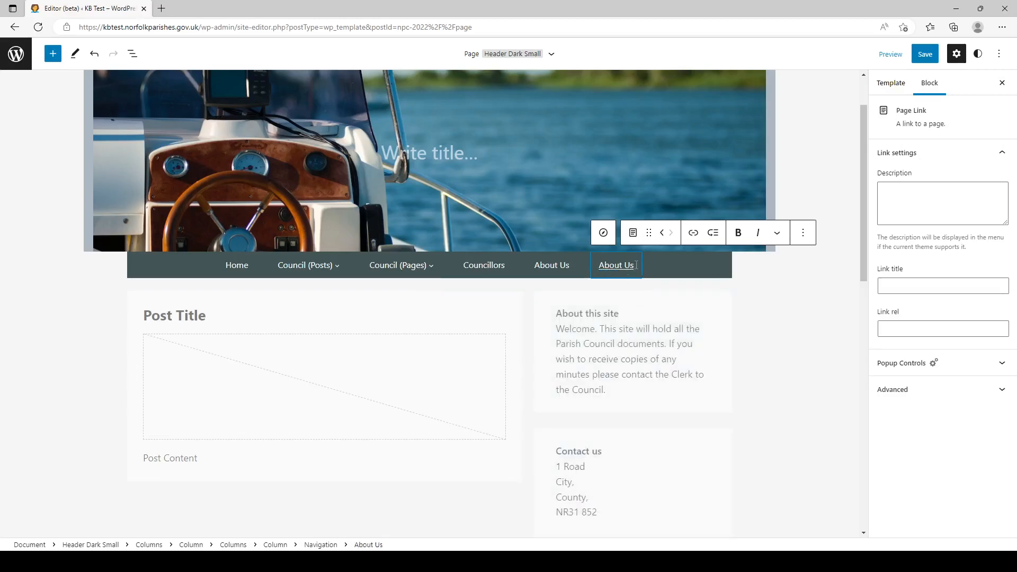
pyautogui.click(669, 270)
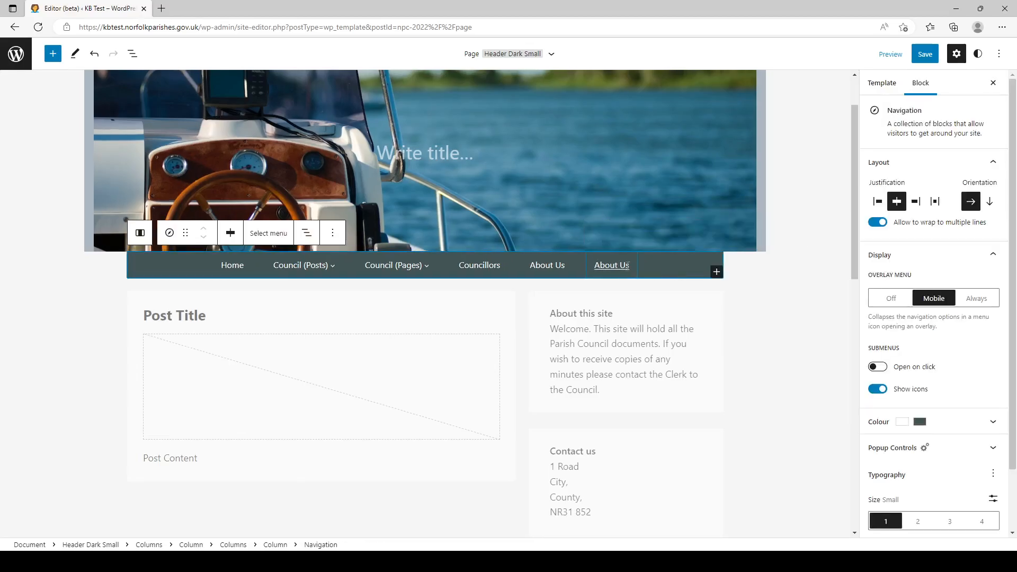
# Remove the duplicate About Us link from the end of the navigation menu.
pyautogui.click(633, 258)
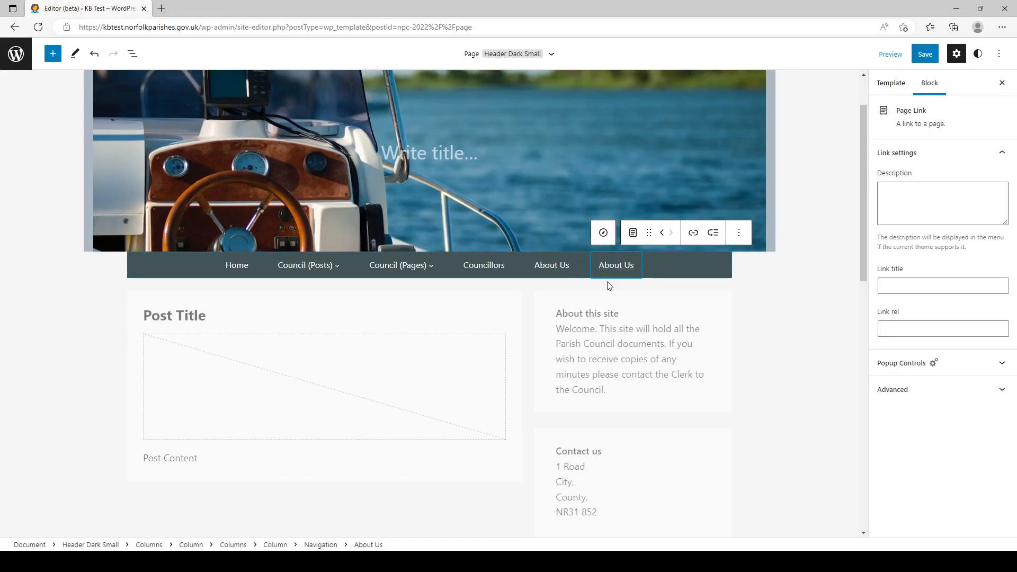
pyautogui.click(740, 234)
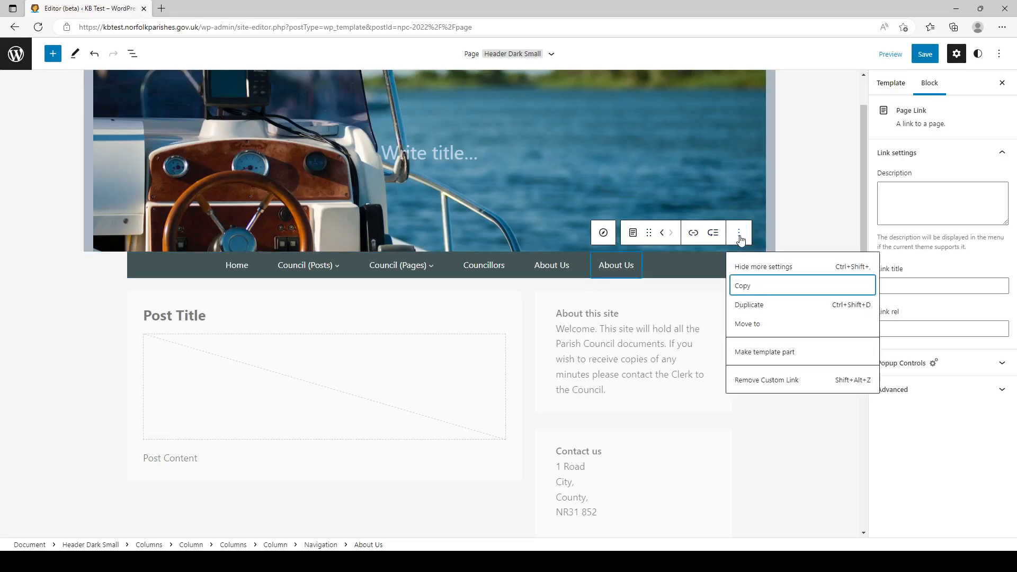
pyautogui.click(798, 381)
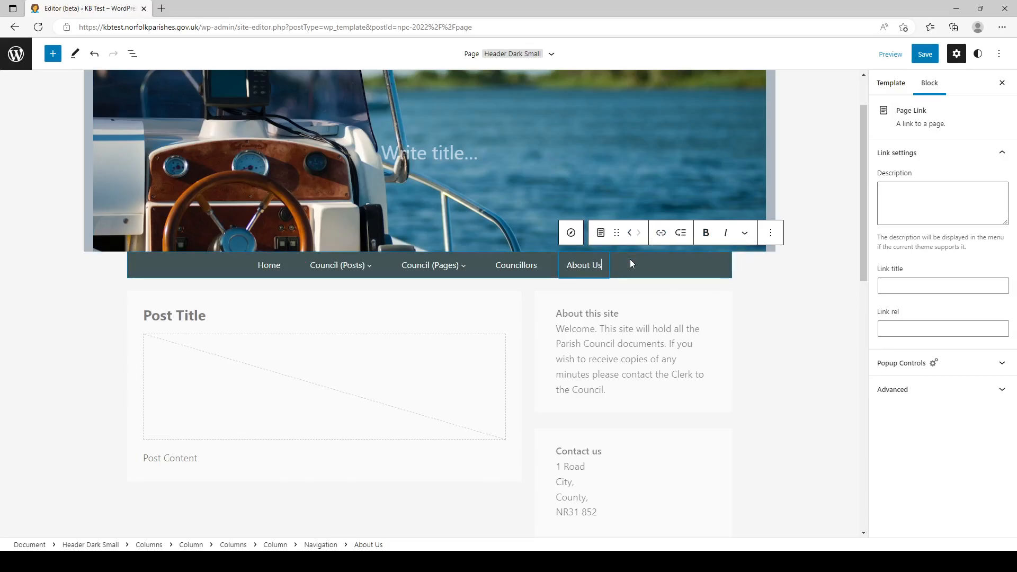
# Move the About Us link to directly after Home in the navigation menu.
pyautogui.click(607, 258)
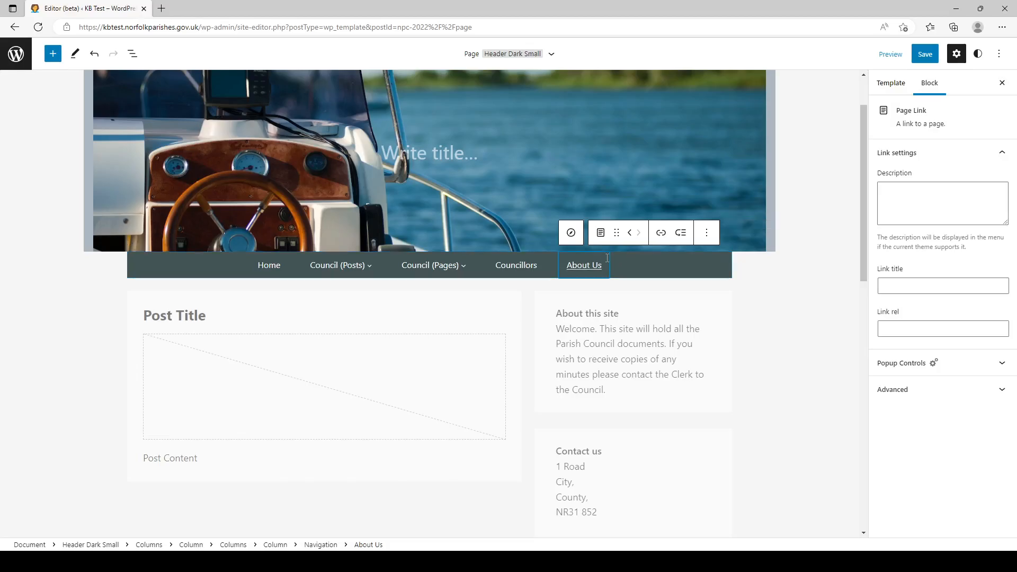
pyautogui.click(631, 233)
pyautogui.click(564, 233)
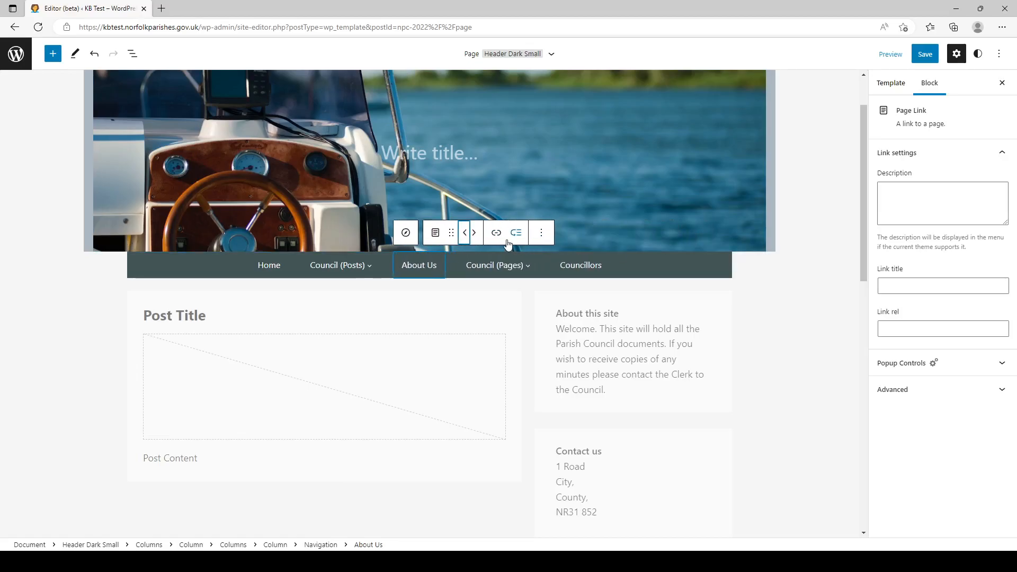
pyautogui.click(464, 233)
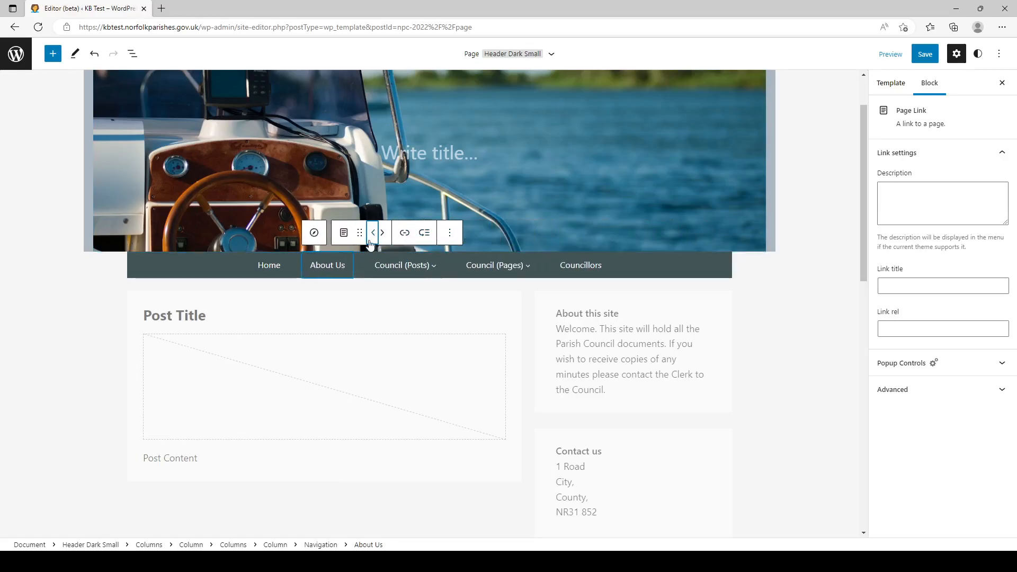
# Try moving Agendas below Minutes in the Council (Posts) submenu and return it to first place.
pyautogui.moveTo(424, 262)
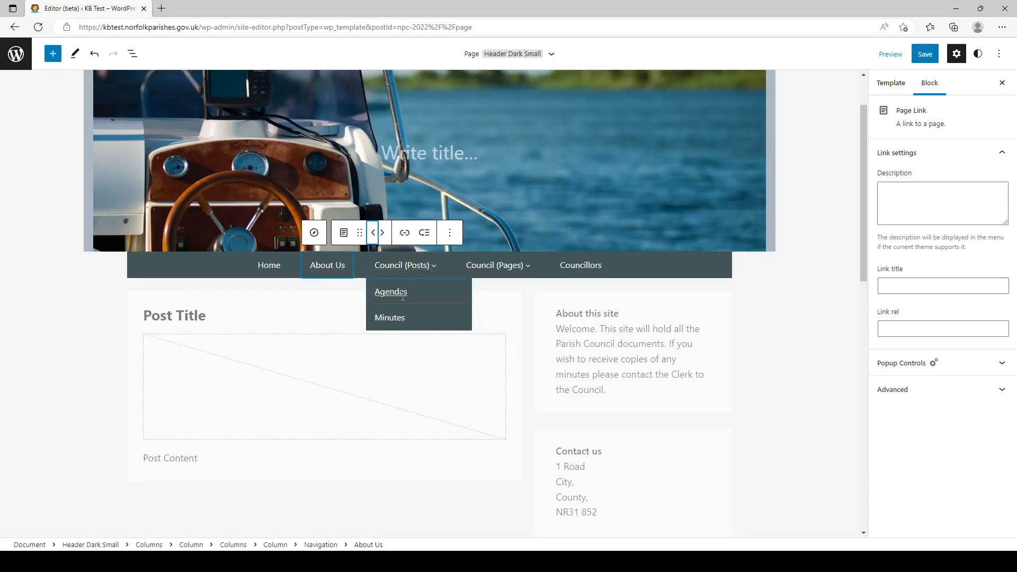
pyautogui.click(419, 293)
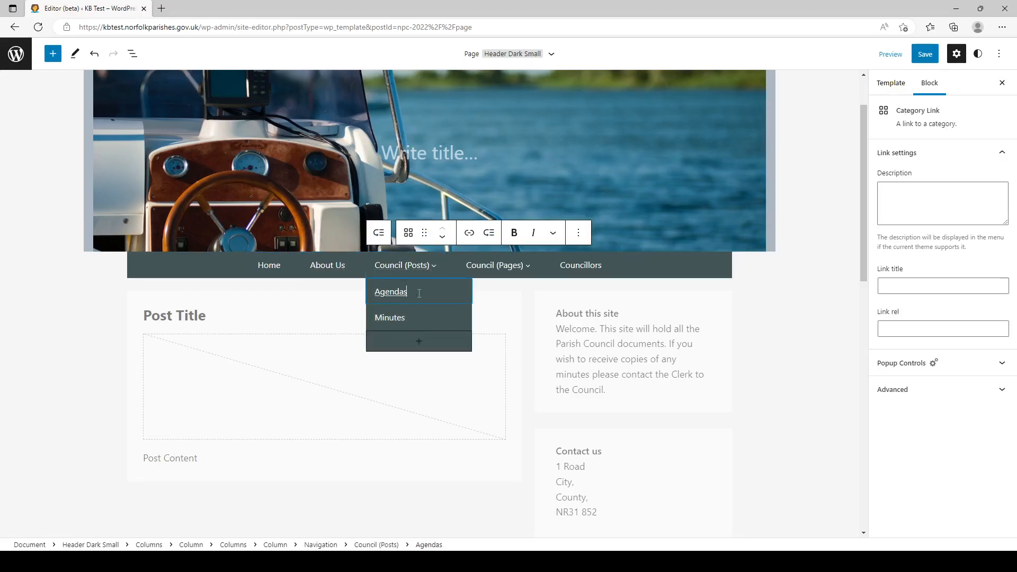
pyautogui.click(443, 236)
pyautogui.click(444, 229)
pyautogui.click(444, 236)
pyautogui.click(444, 229)
# Reorder the navigation menu in its list view, placing Councillors between About Us and Council (Posts), and deselect the block.
pyautogui.click(722, 260)
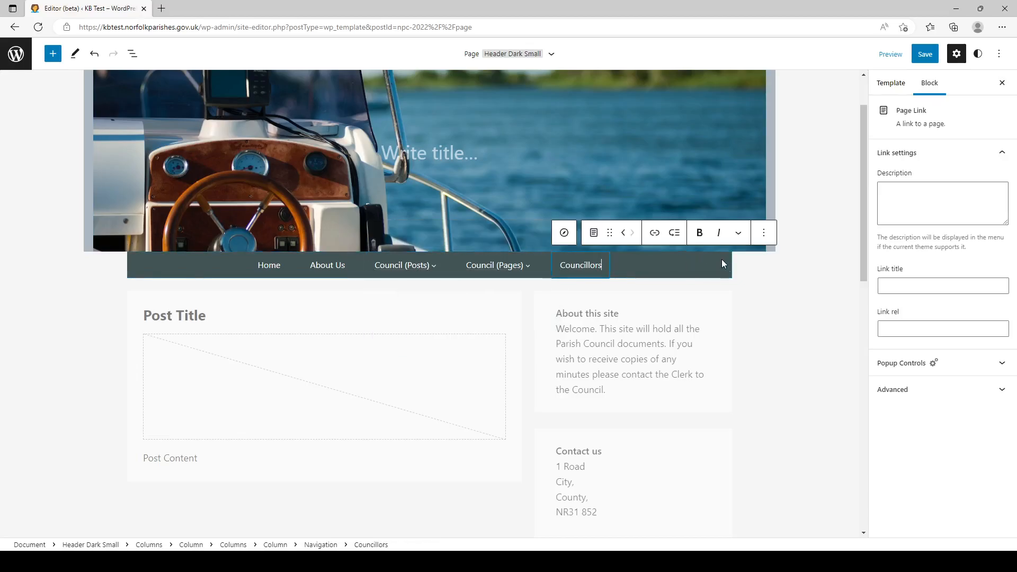
pyautogui.click(722, 260)
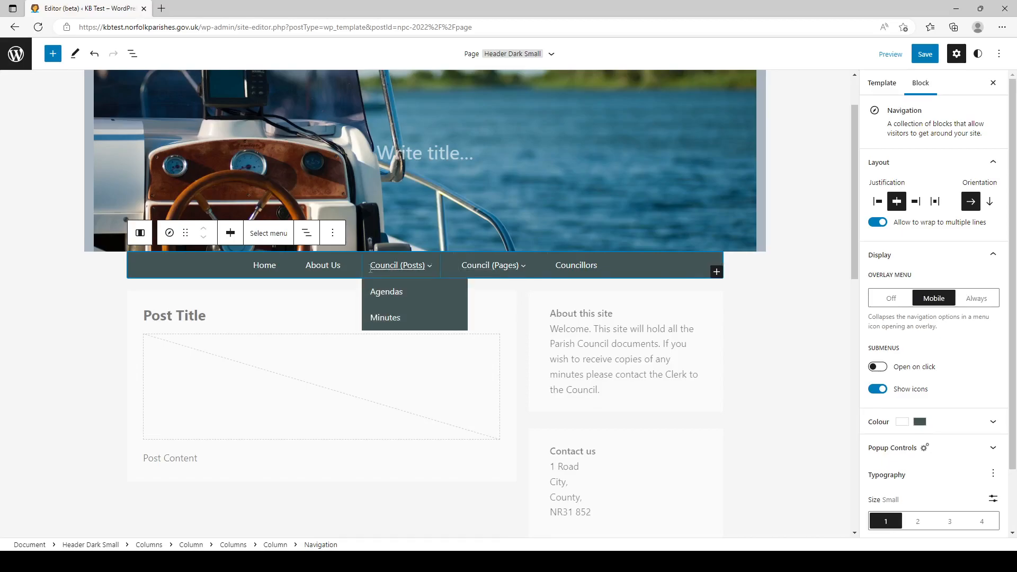
pyautogui.click(306, 238)
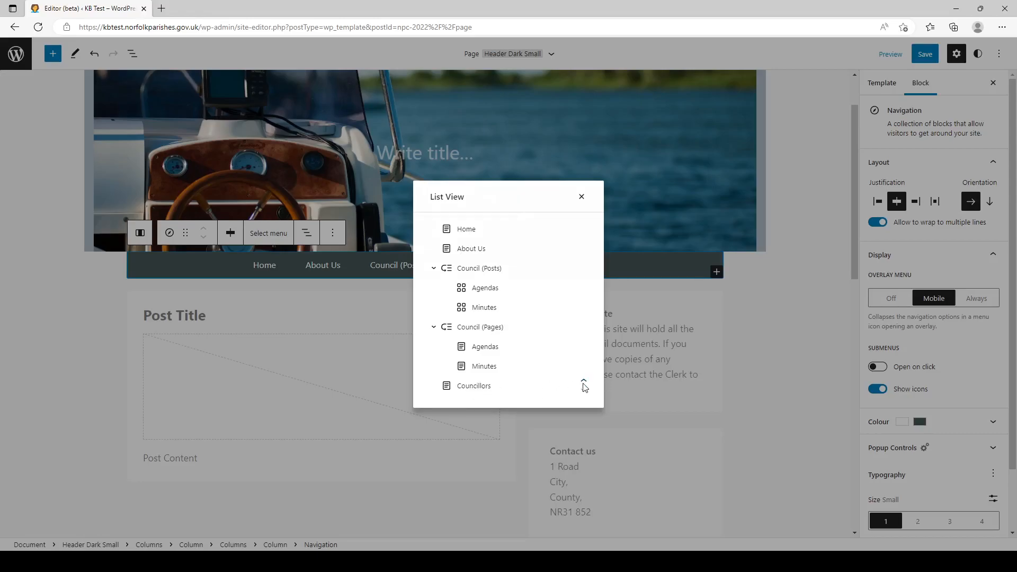
pyautogui.click(484, 391)
pyautogui.moveTo(484, 391); pyautogui.dragTo(473, 262)
pyautogui.click(479, 290)
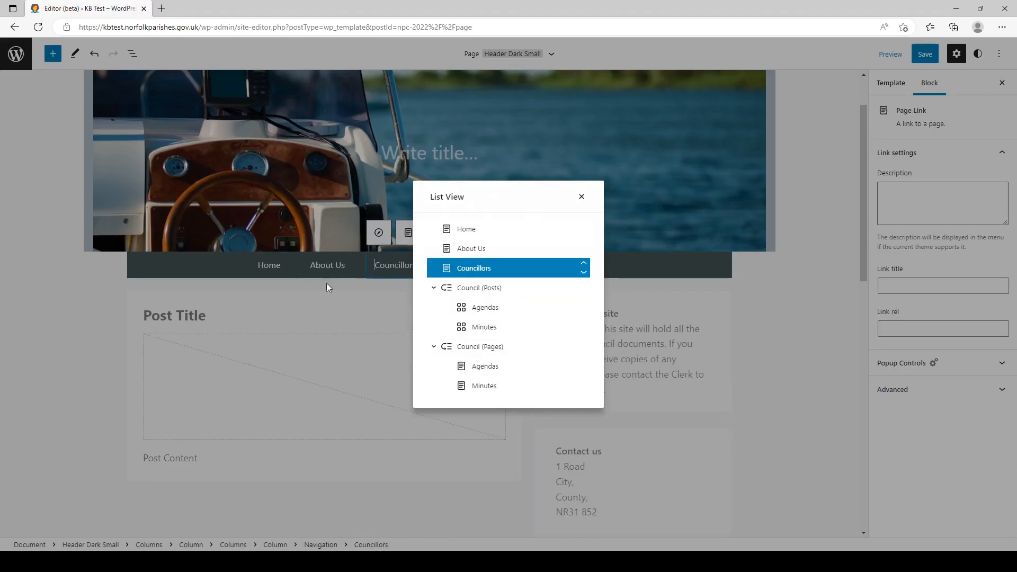
pyautogui.click(583, 200)
pyautogui.moveTo(455, 261)
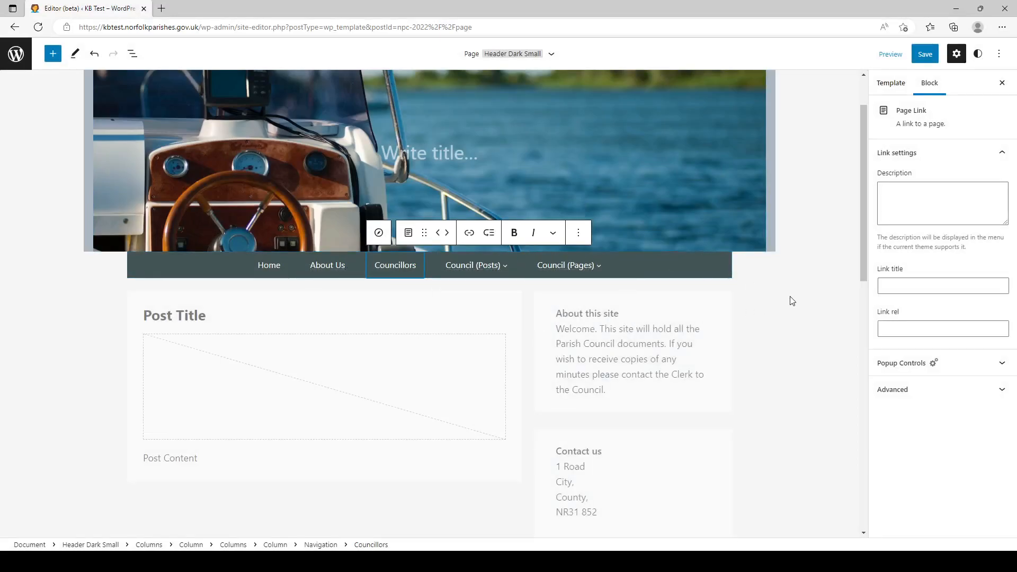
pyautogui.scroll(2, 792, 301)
pyautogui.scroll(-4, 791, 301)
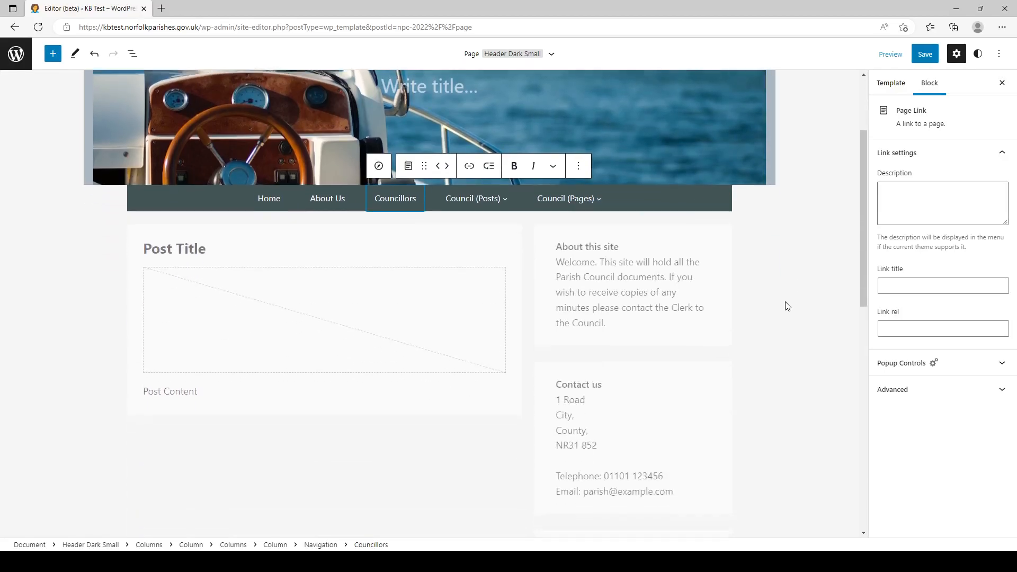
pyautogui.click(800, 259)
pyautogui.scroll(4, 794, 265)
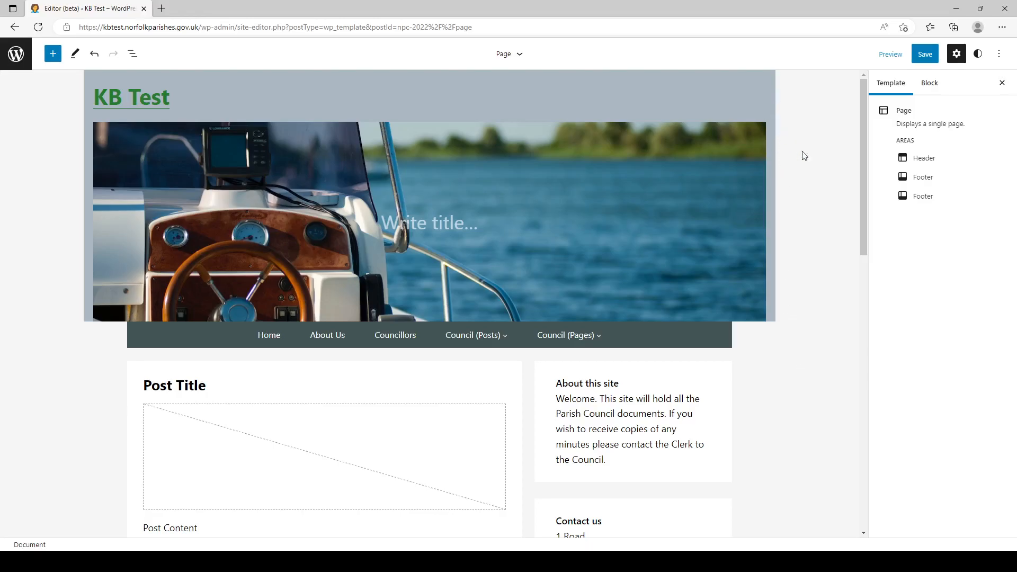
# Set the background colour of the whole website to the default grey #abb8c3 in the global styles.
pyautogui.click(978, 53)
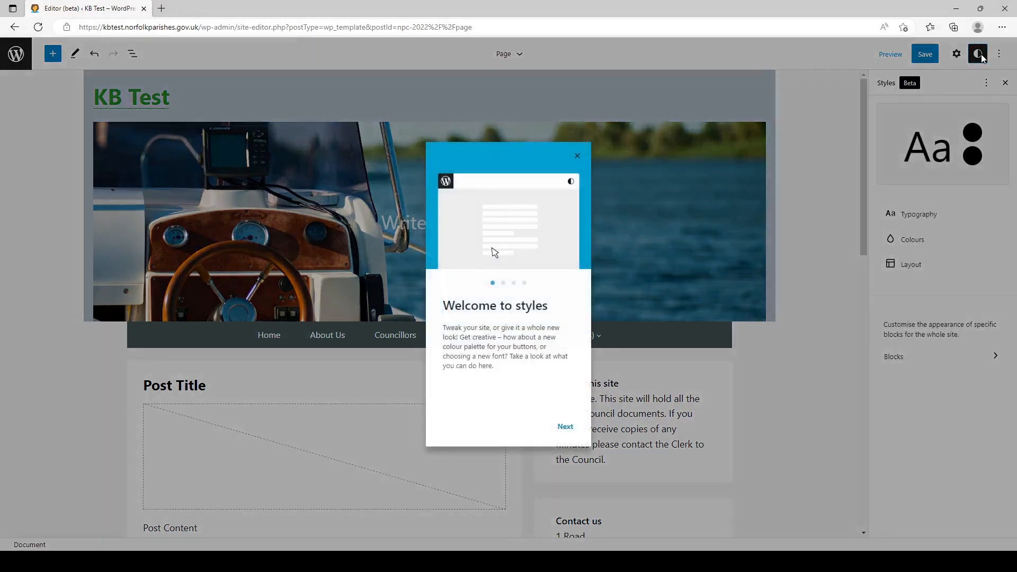
pyautogui.click(578, 157)
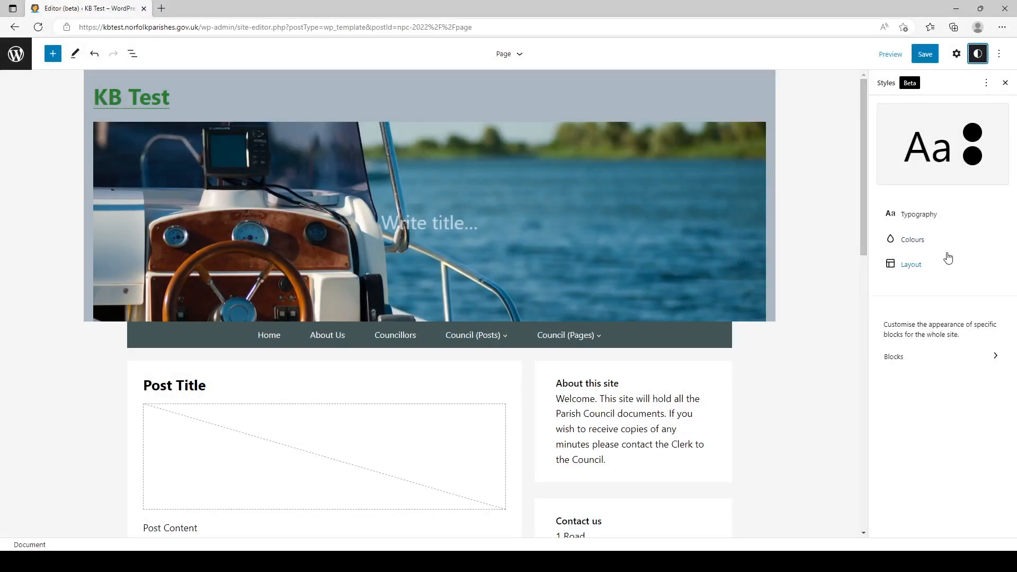
pyautogui.click(923, 241)
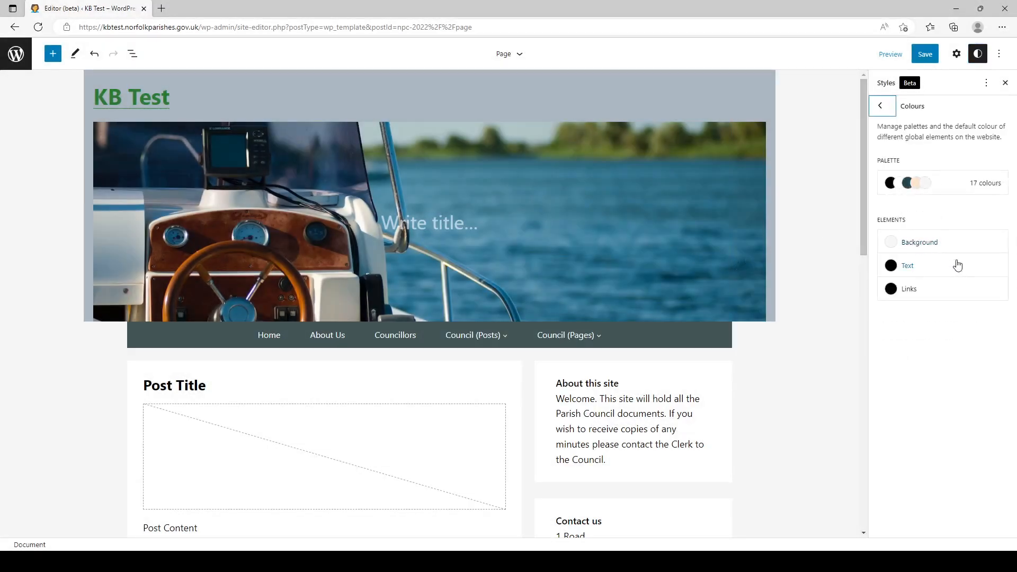
pyautogui.click(950, 244)
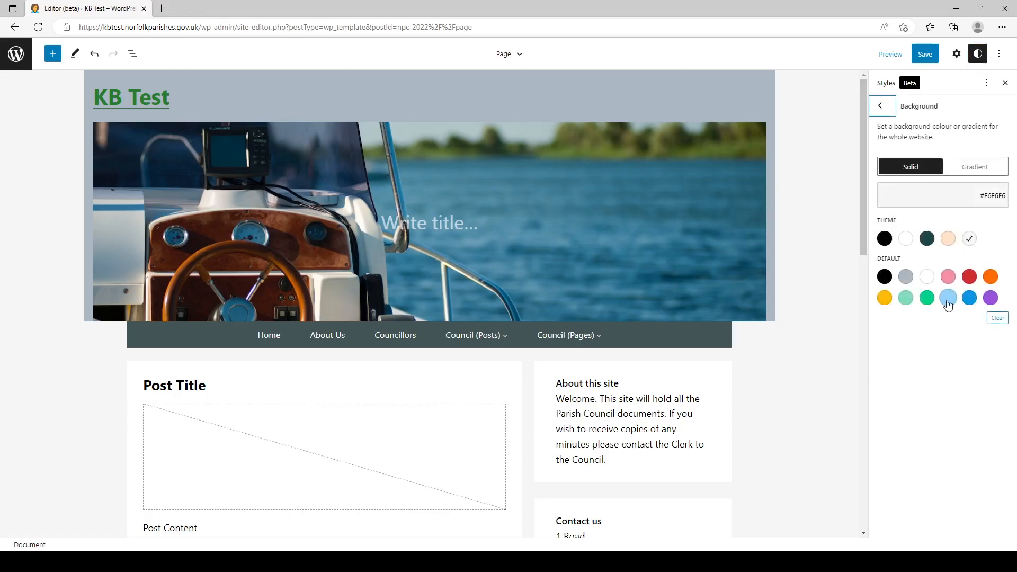
pyautogui.click(905, 281)
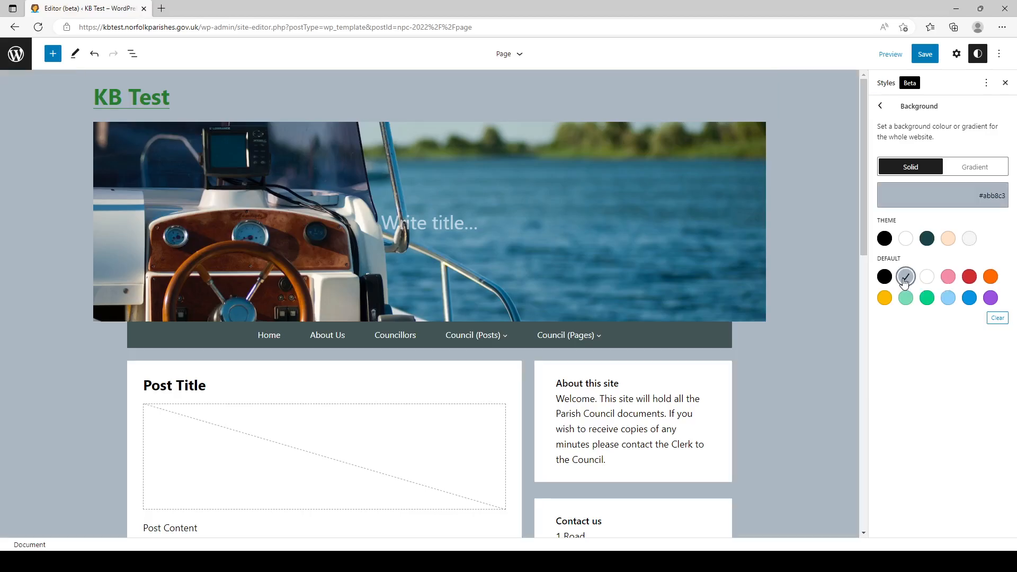
# Try the custom blue #7aabd6 as the website background and return it to grey #abb8c3.
pyautogui.click(913, 208)
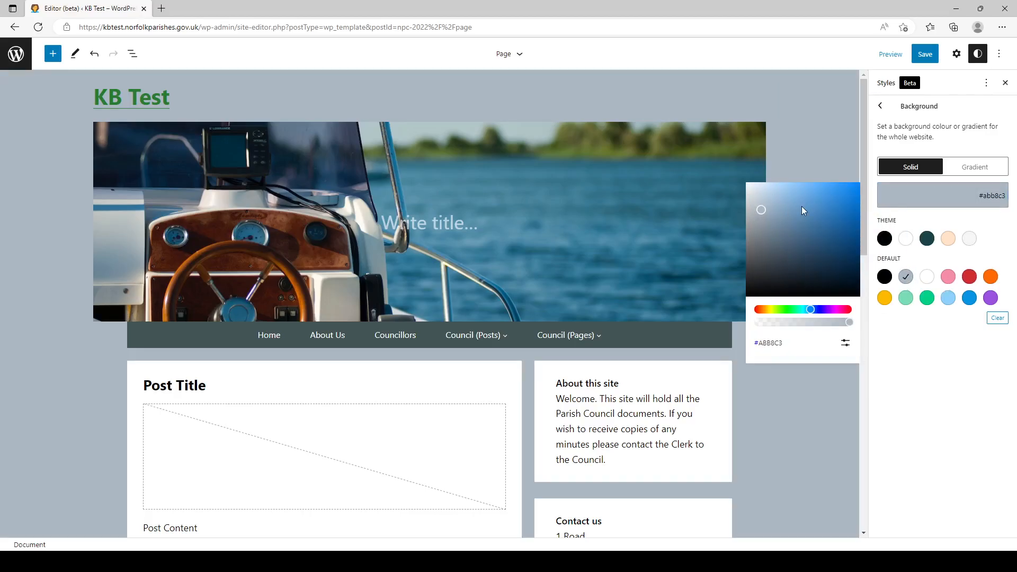
pyautogui.moveTo(803, 210)
pyautogui.mouseDown()
pyautogui.moveTo(807, 192)
pyautogui.moveTo(795, 201)
pyautogui.mouseUp()
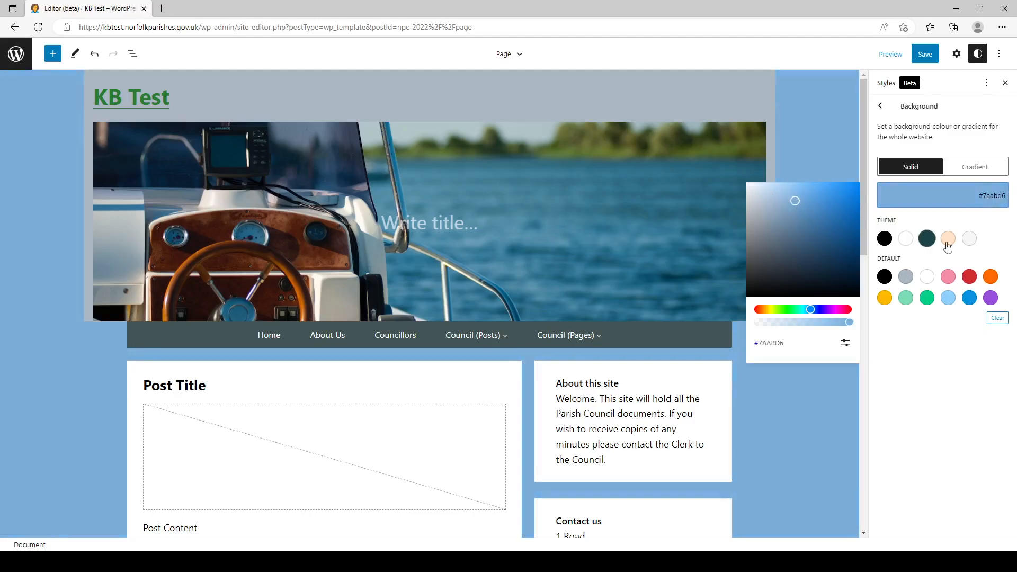
pyautogui.click(906, 277)
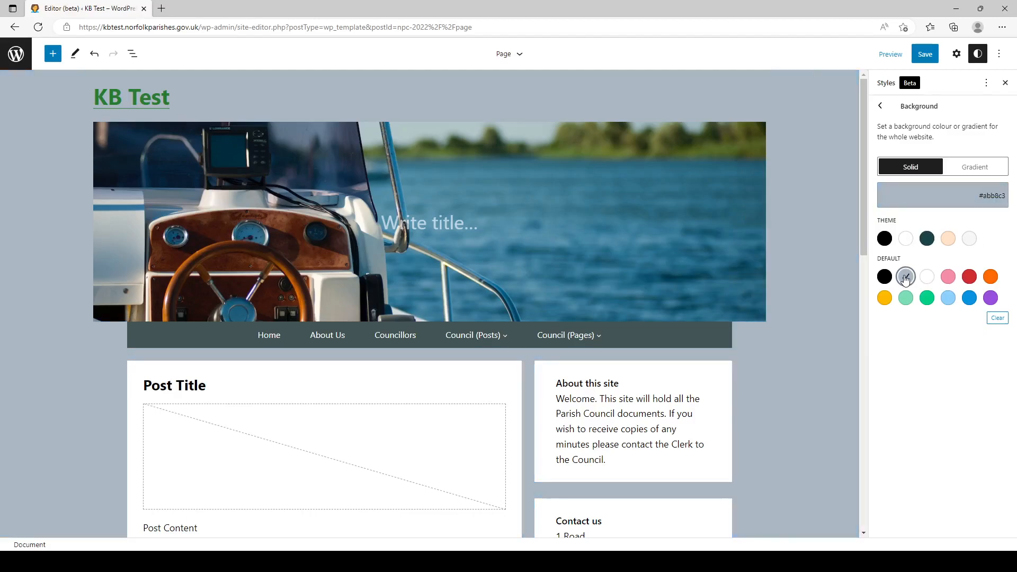
pyautogui.scroll(-2, 809, 286)
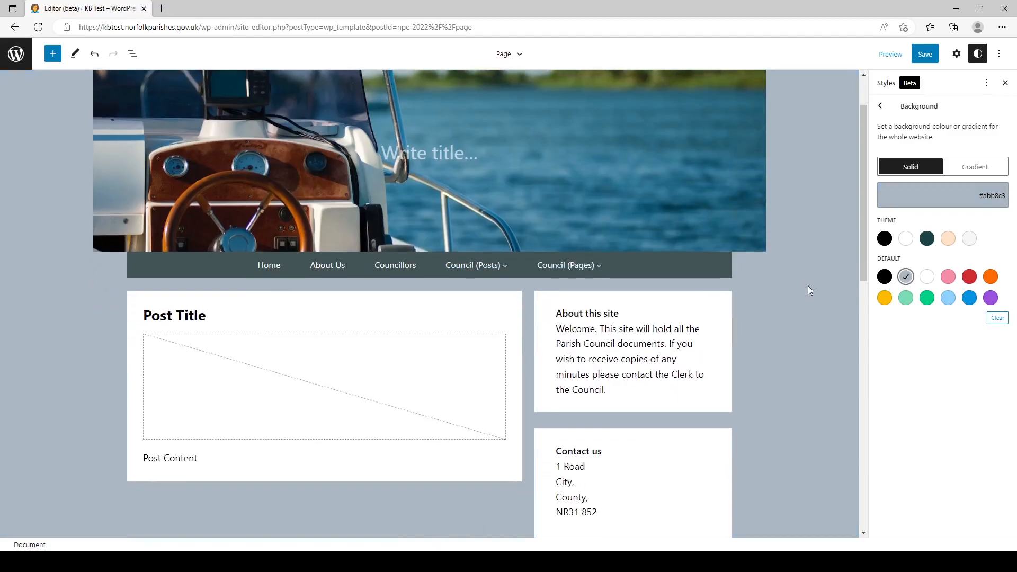
pyautogui.scroll(-3, 806, 291)
pyautogui.scroll(5, 805, 291)
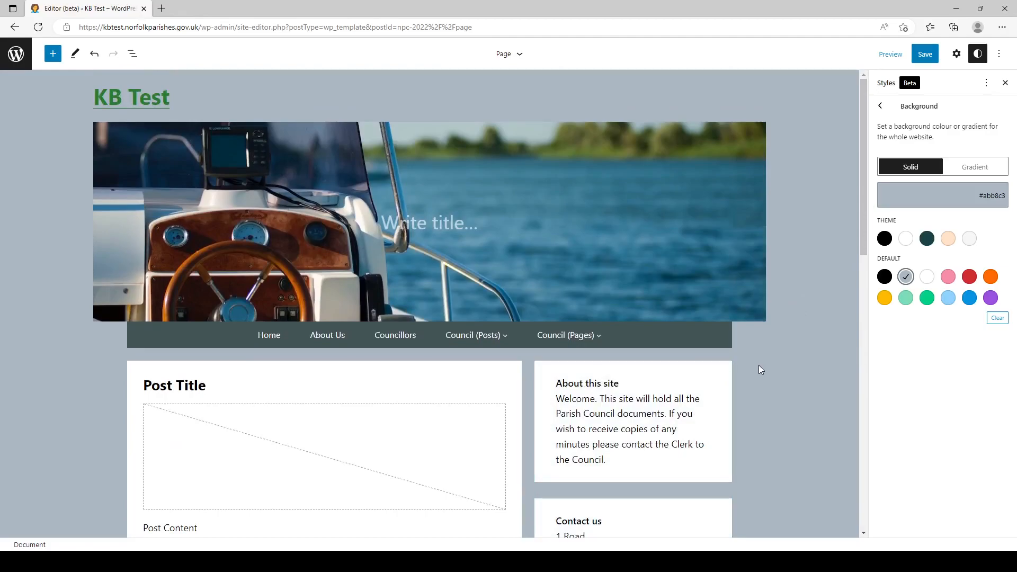
# Try default palette colours including grey #abb8c3 on the Post Title column's background, and settle on the custom light grey #f0f0f0.
pyautogui.scroll(-1, 758, 369)
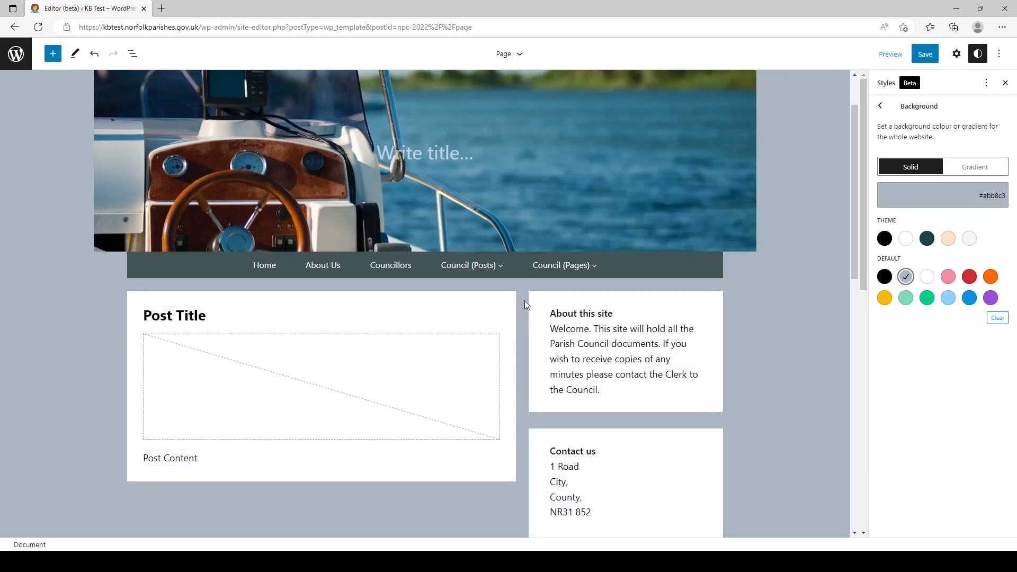
pyautogui.click(516, 301)
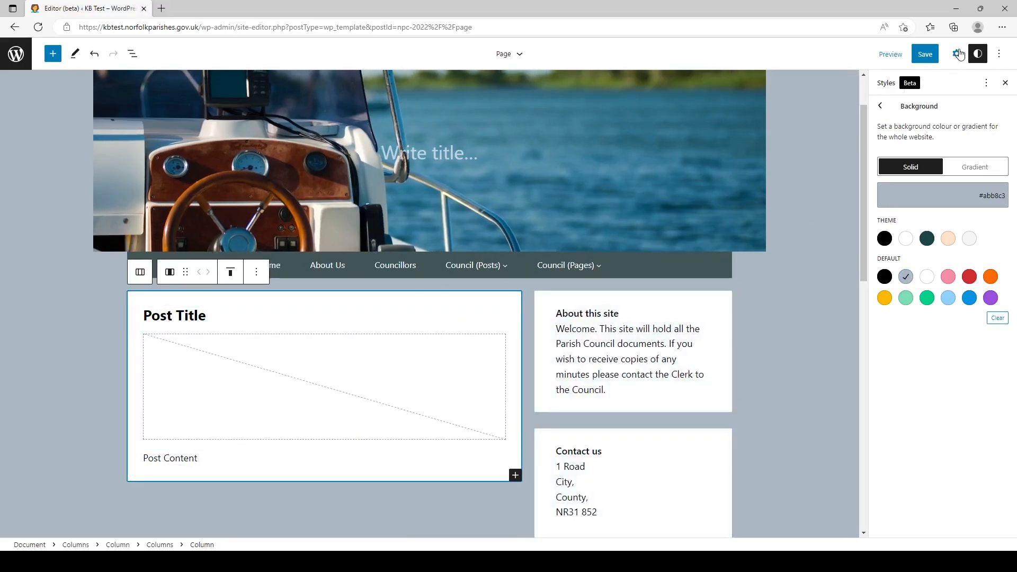
pyautogui.click(957, 54)
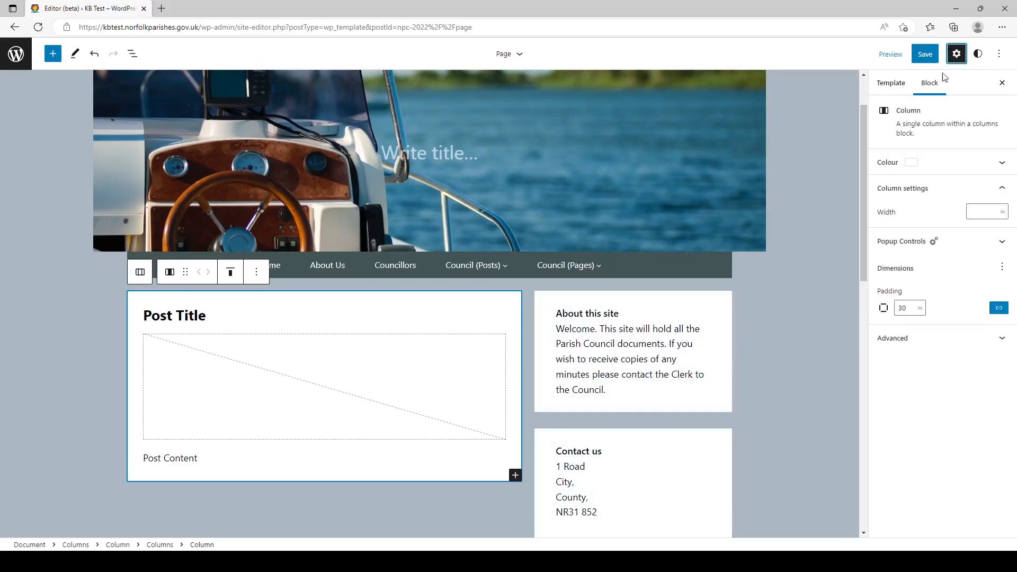
pyautogui.click(933, 163)
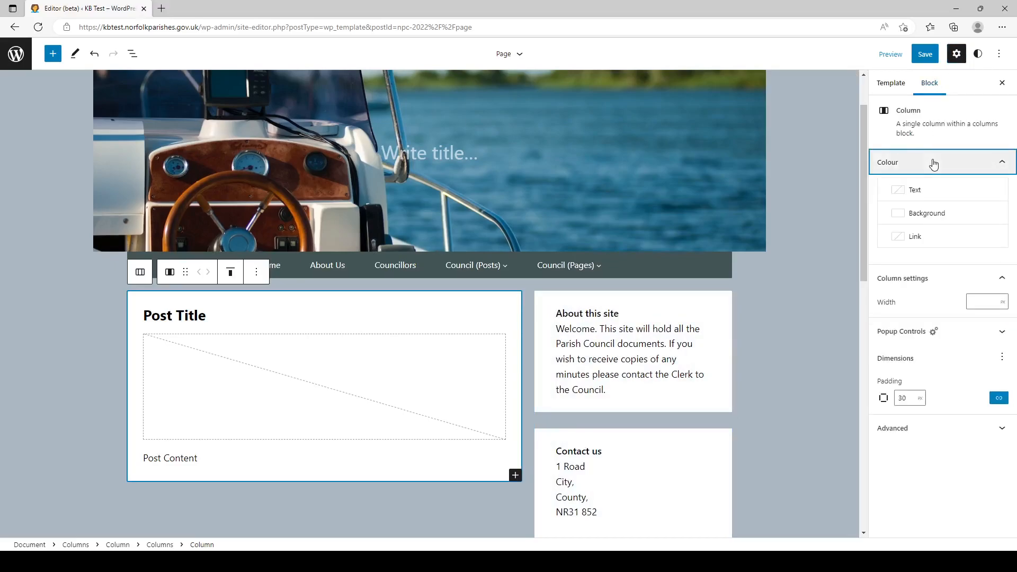
pyautogui.click(934, 219)
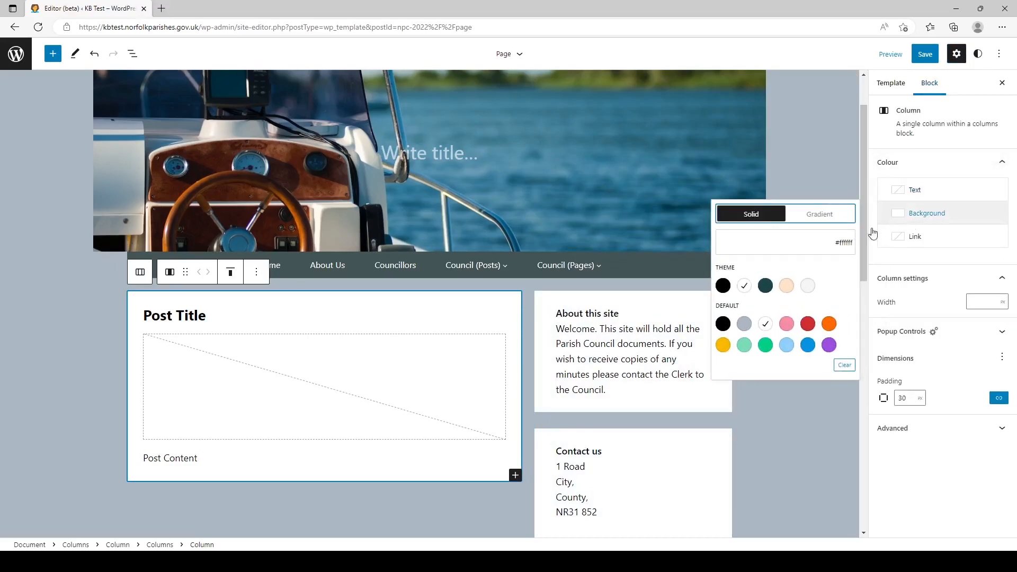
pyautogui.click(764, 325)
pyautogui.click(726, 347)
pyautogui.click(744, 345)
pyautogui.click(744, 326)
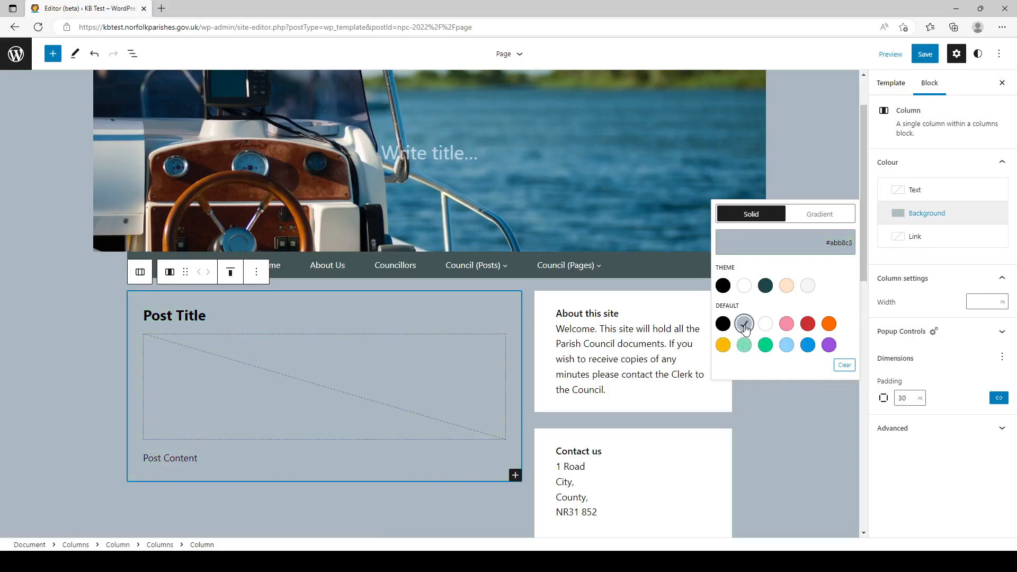
pyautogui.click(821, 245)
pyautogui.moveTo(603, 257); pyautogui.dragTo(590, 236)
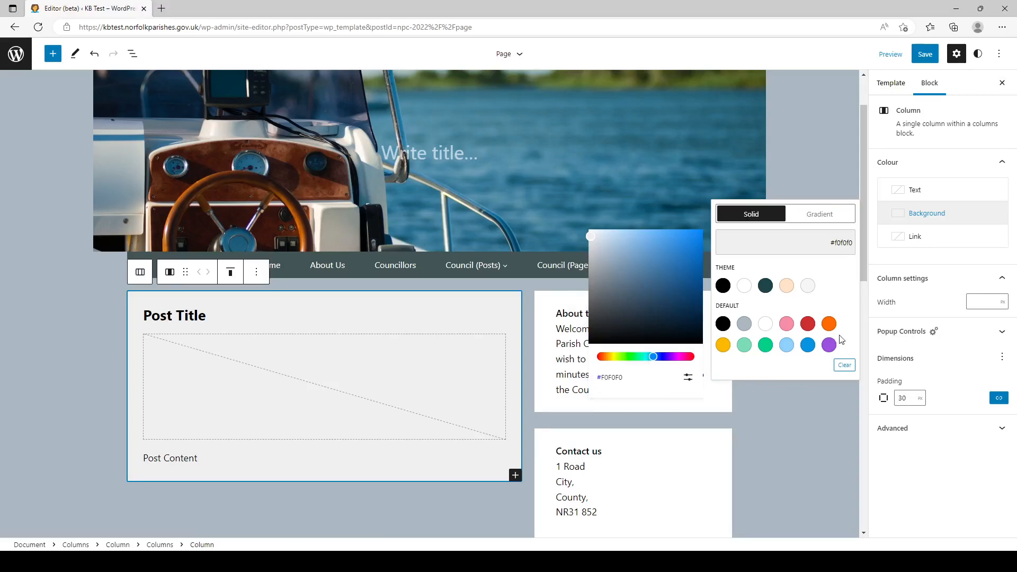
# Set the background of the About this site column in the Side template part to the hex colour #f0f0f0.
pyautogui.scroll(-1, 865, 219)
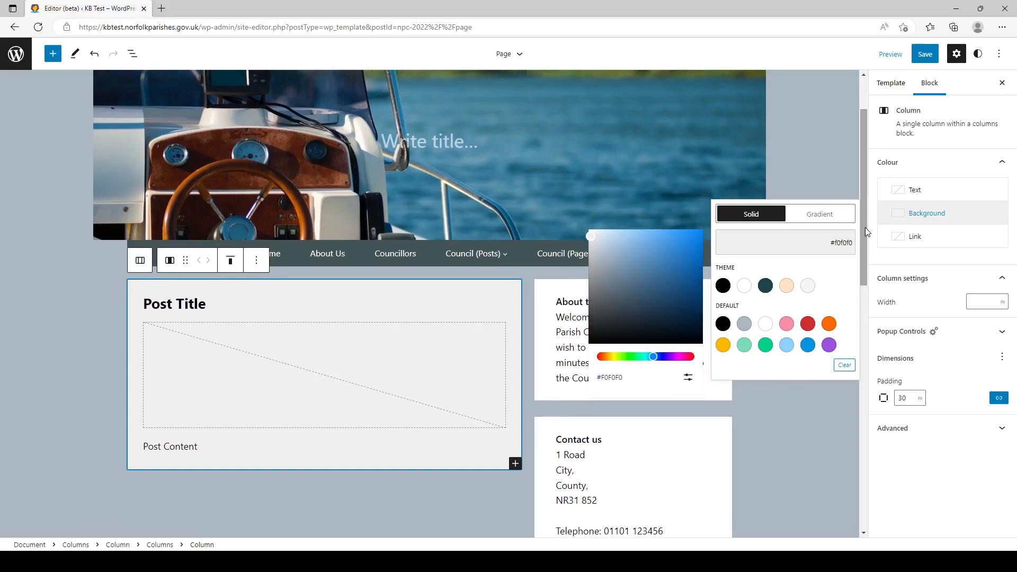
pyautogui.click(542, 290)
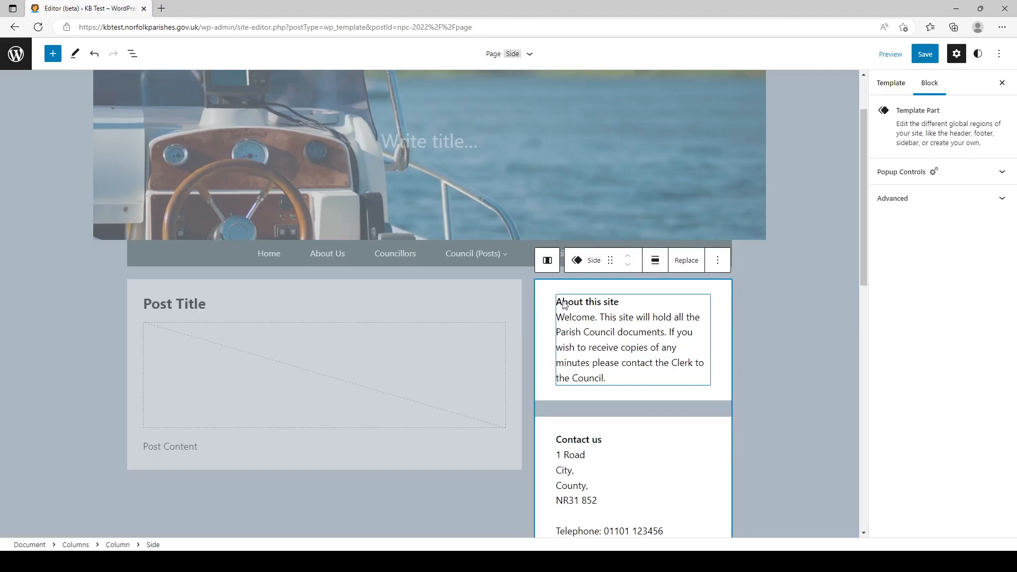
pyautogui.click(726, 295)
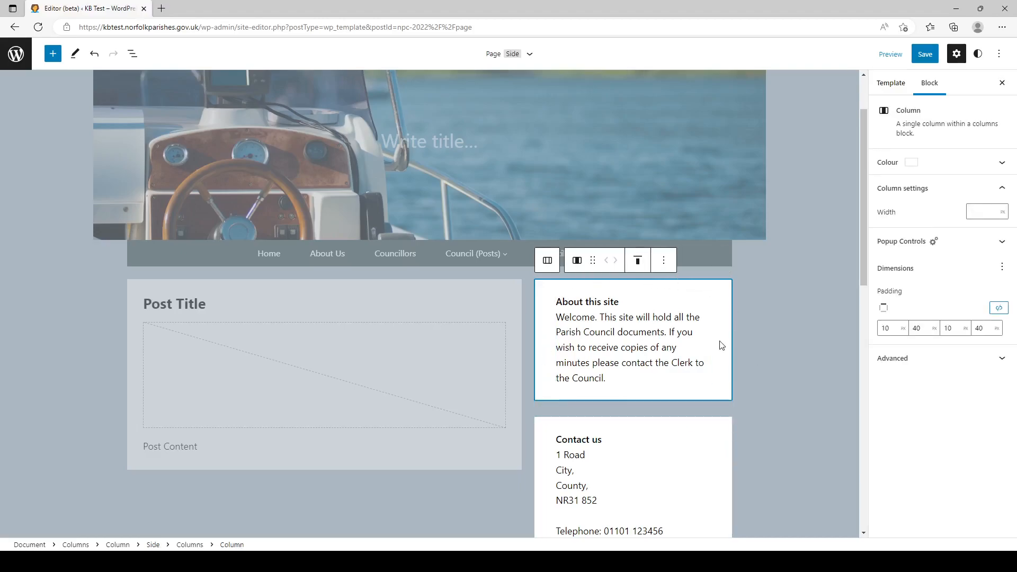
pyautogui.click(938, 170)
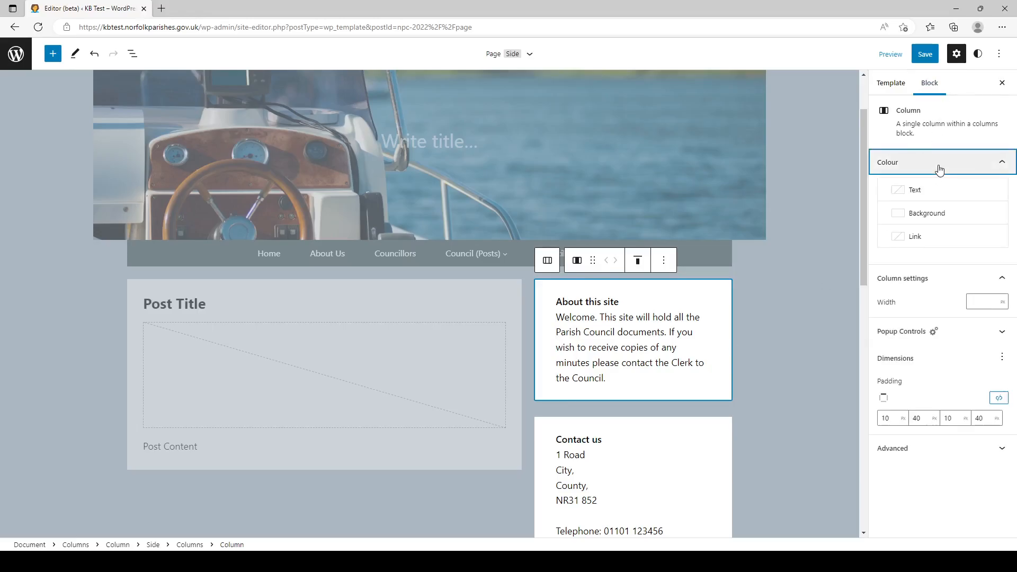
pyautogui.click(936, 215)
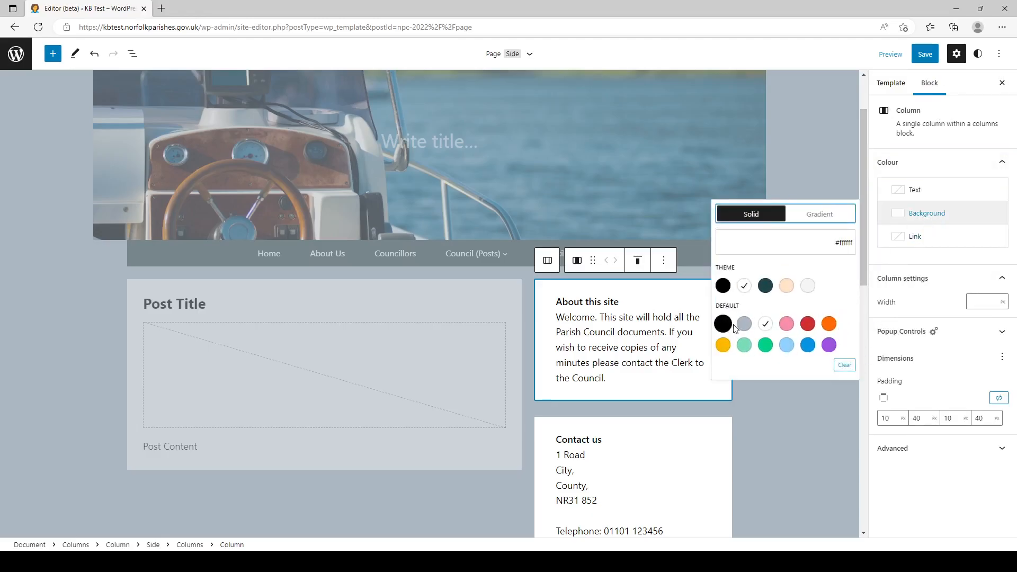
pyautogui.click(832, 249)
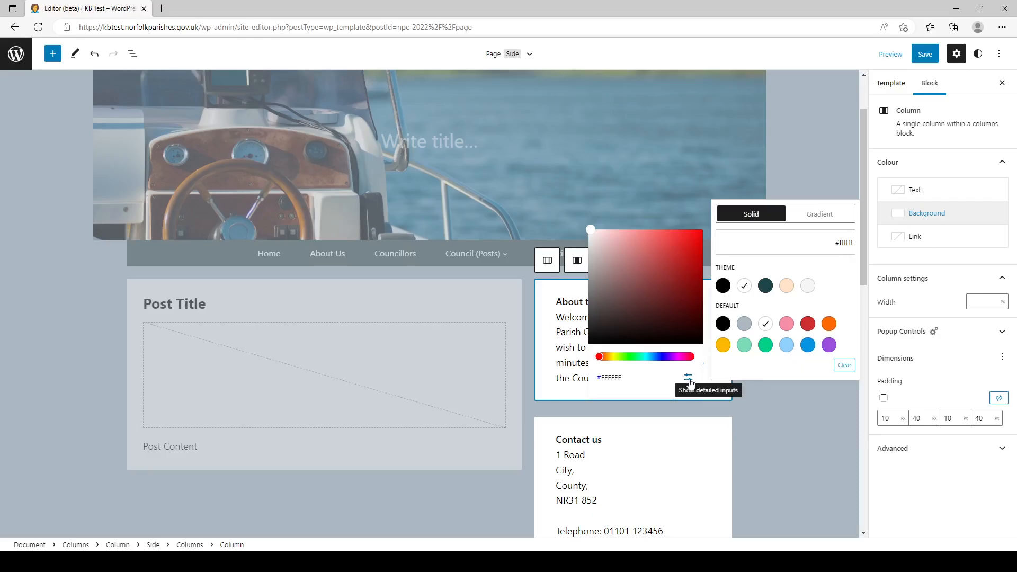
pyautogui.click(688, 377)
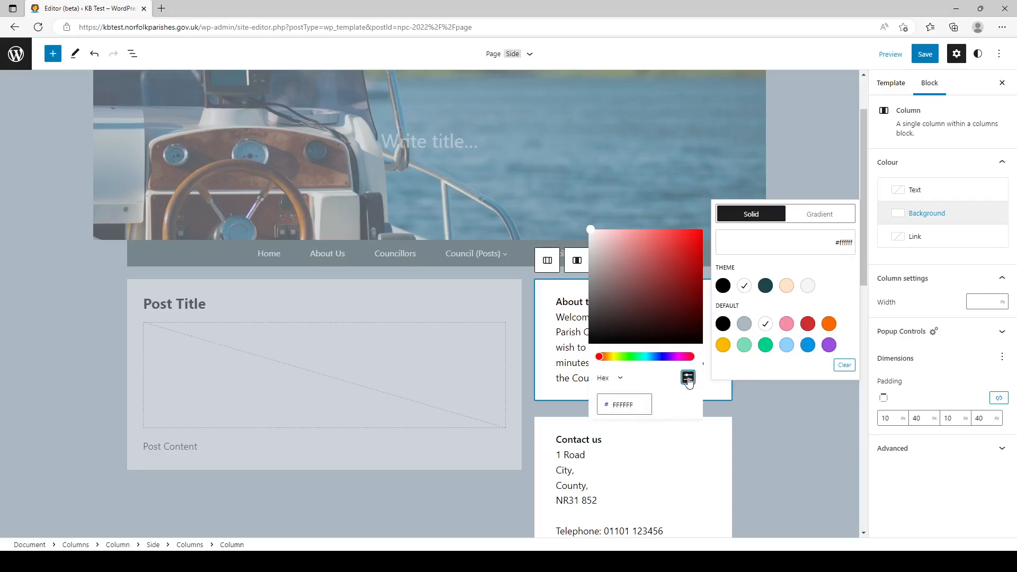
pyautogui.moveTo(639, 406); pyautogui.dragTo(615, 408)
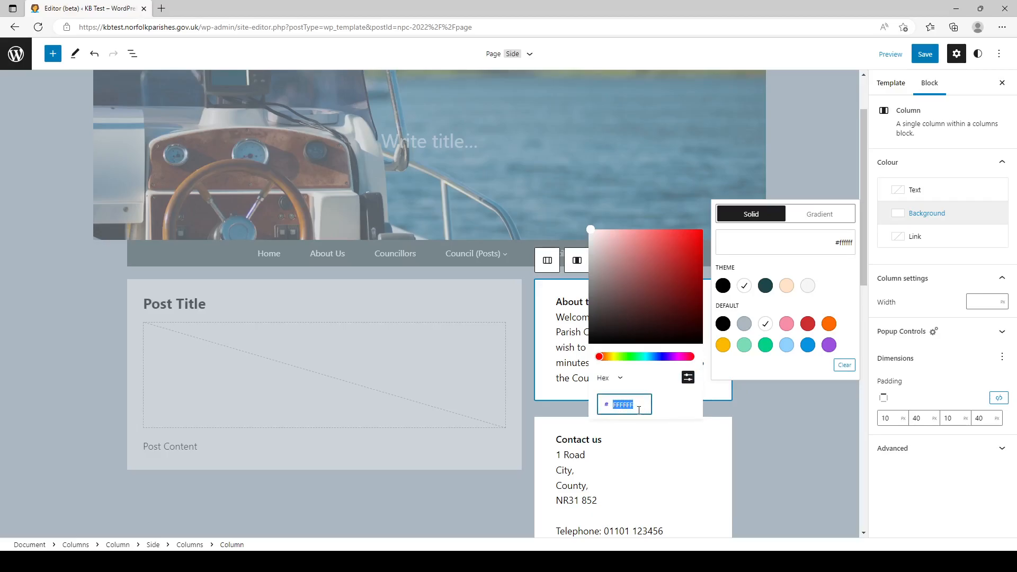
pyautogui.write('f0f0f0')
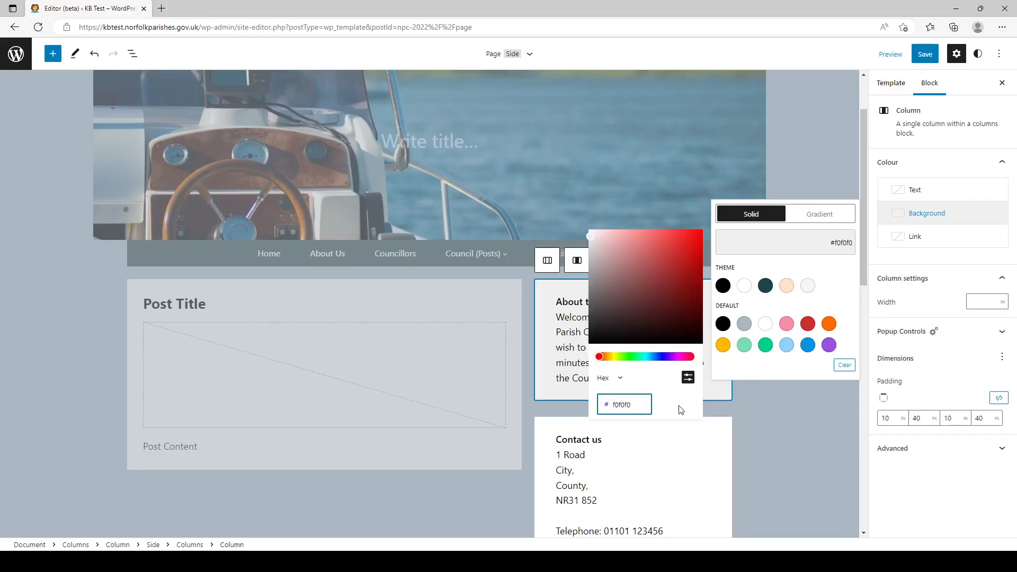
# Set the background of the Contact us column to the hex colour #f0f0f0.
pyautogui.moveTo(864, 256); pyautogui.dragTo(864, 311)
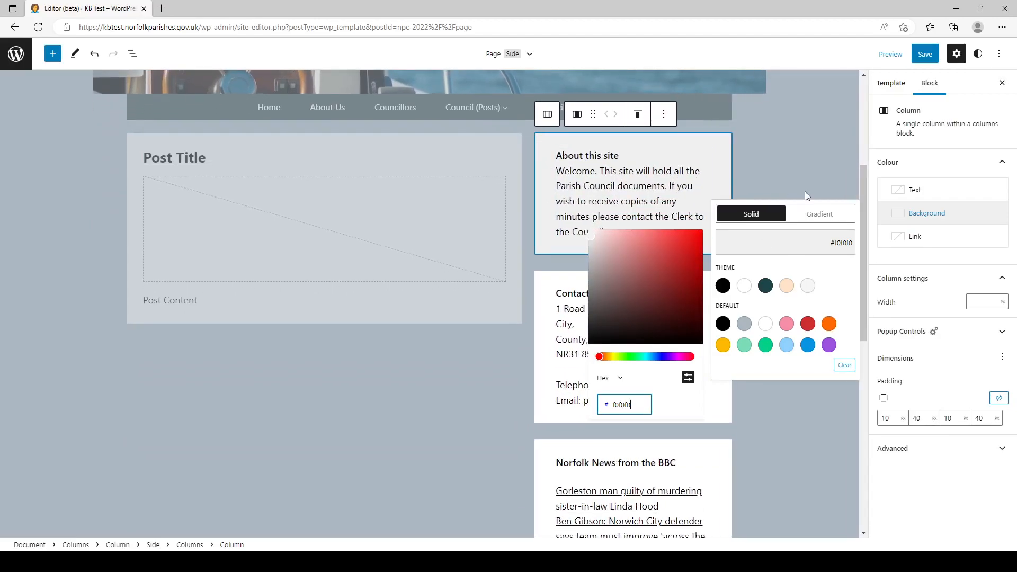
pyautogui.moveTo(865, 180); pyautogui.dragTo(871, 233)
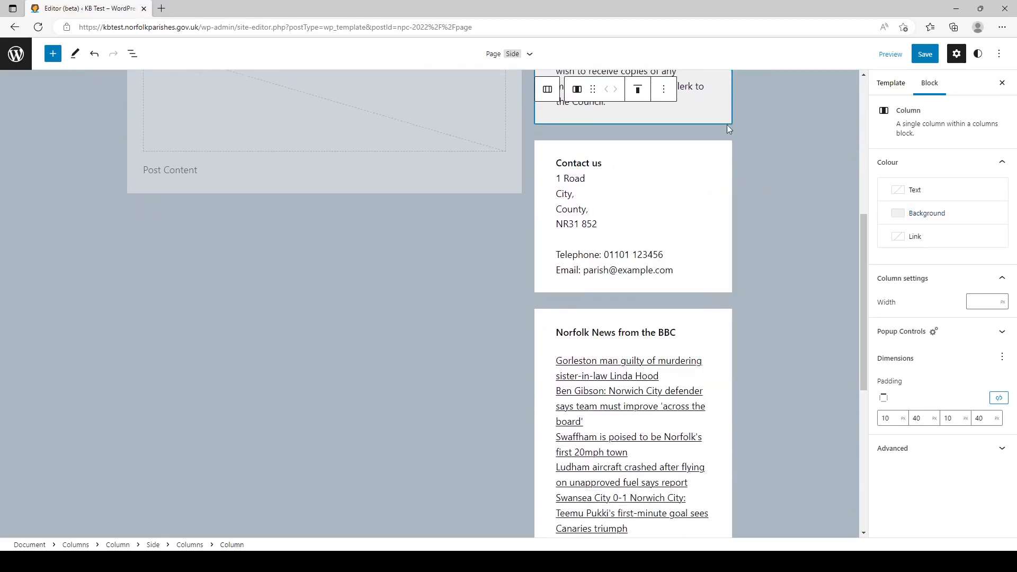
pyautogui.click(726, 154)
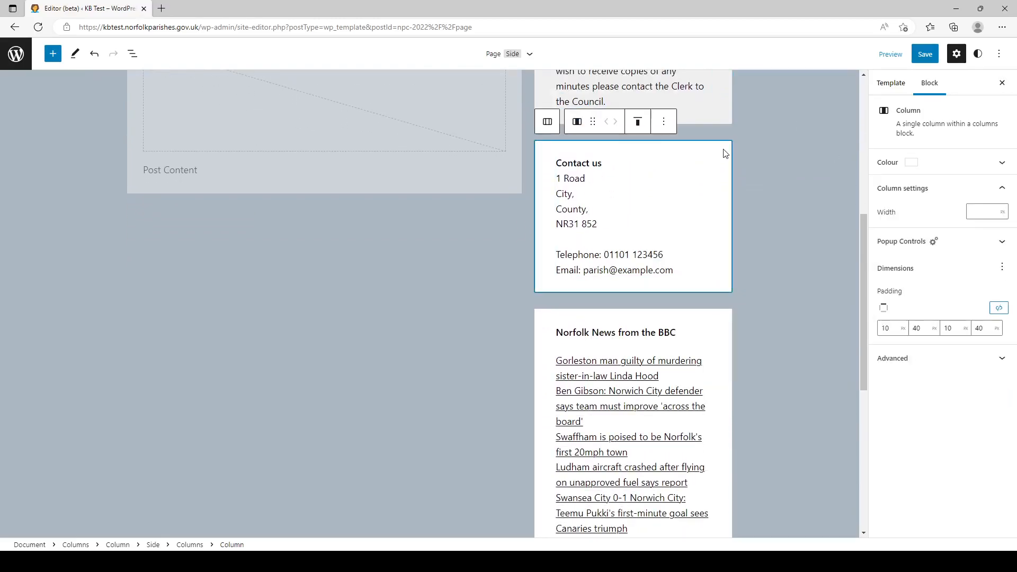
pyautogui.click(932, 163)
pyautogui.click(924, 214)
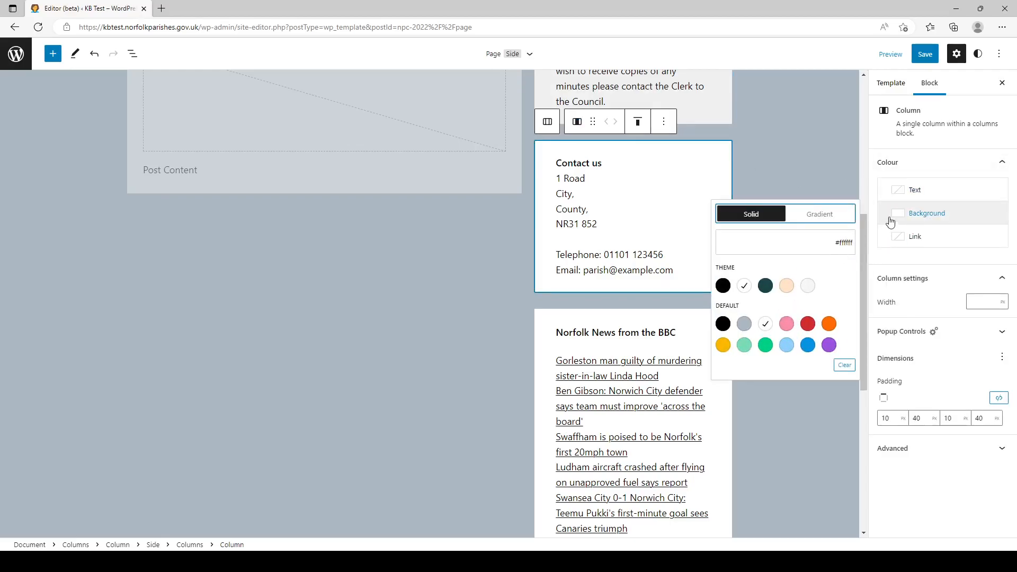
pyautogui.click(845, 243)
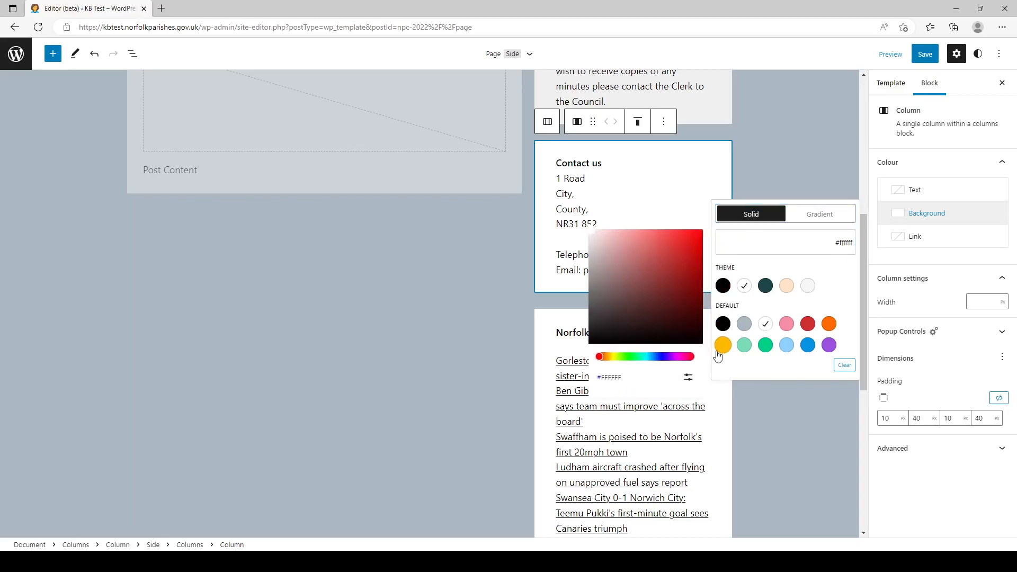
pyautogui.click(689, 377)
pyautogui.click(617, 411)
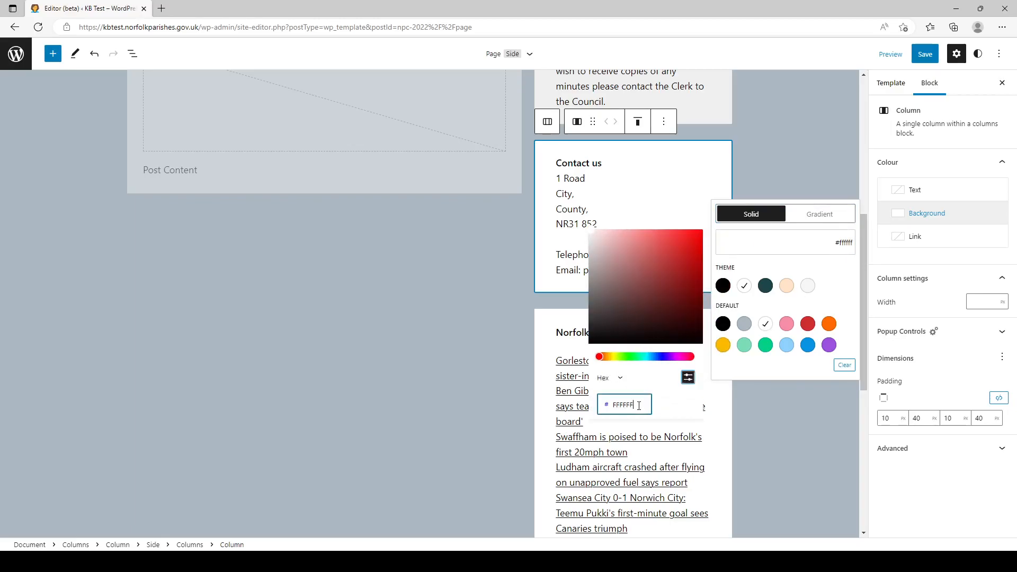
pyautogui.write('f0f0f0')
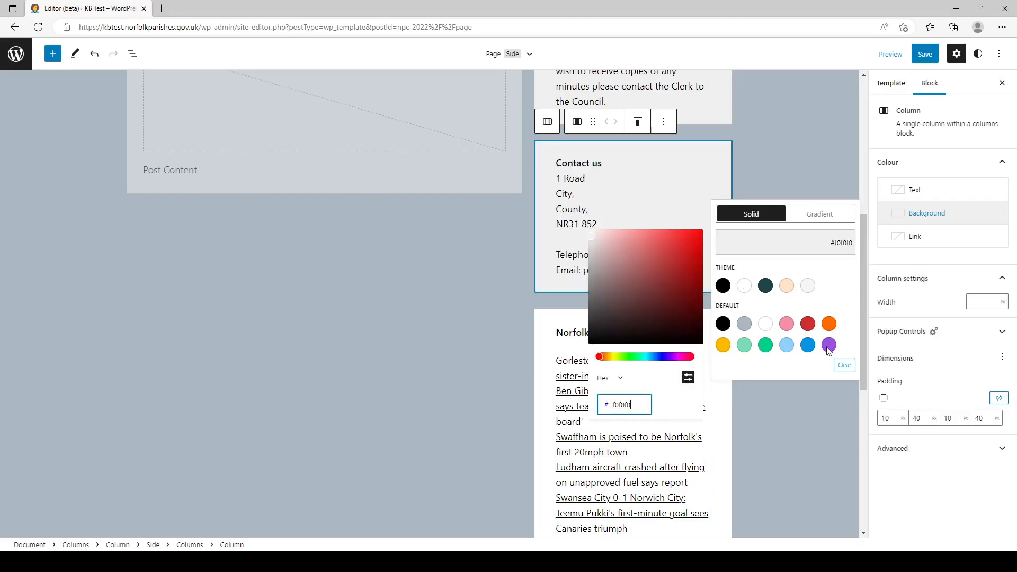
# Set the background of the Norfolk News from the BBC group to the hex colour #f0f0f0.
pyautogui.moveTo(868, 301); pyautogui.dragTo(863, 375)
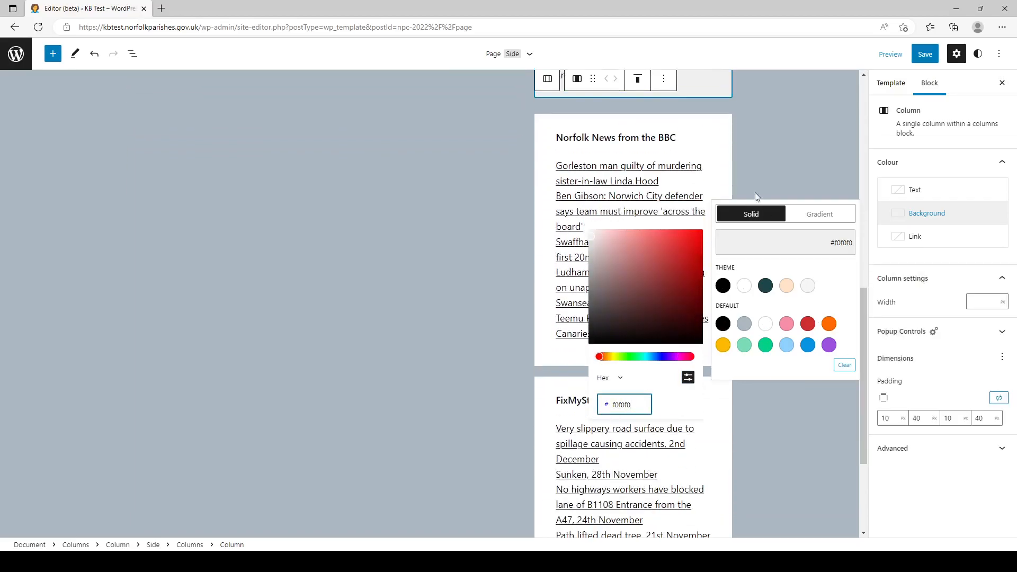
pyautogui.click(718, 124)
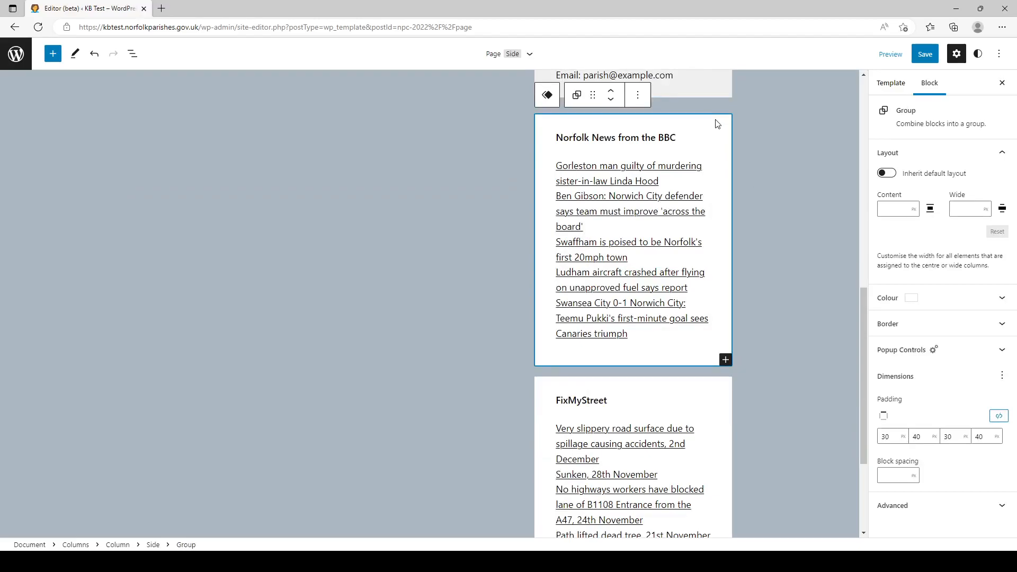
pyautogui.click(925, 298)
pyautogui.click(924, 351)
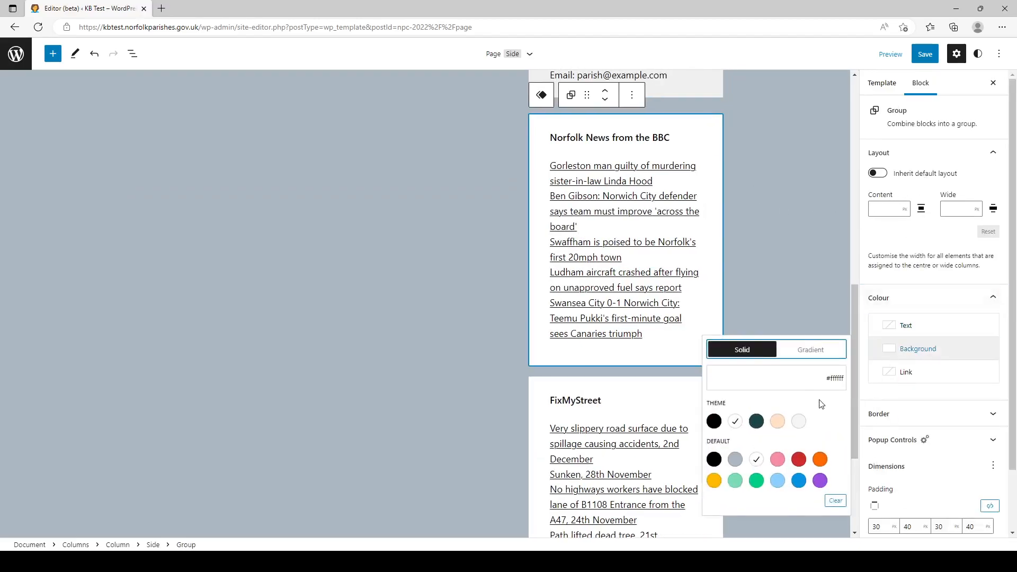
pyautogui.click(815, 379)
pyautogui.click(685, 372)
pyautogui.doubleClick(629, 373)
pyautogui.write('f0f0f0')
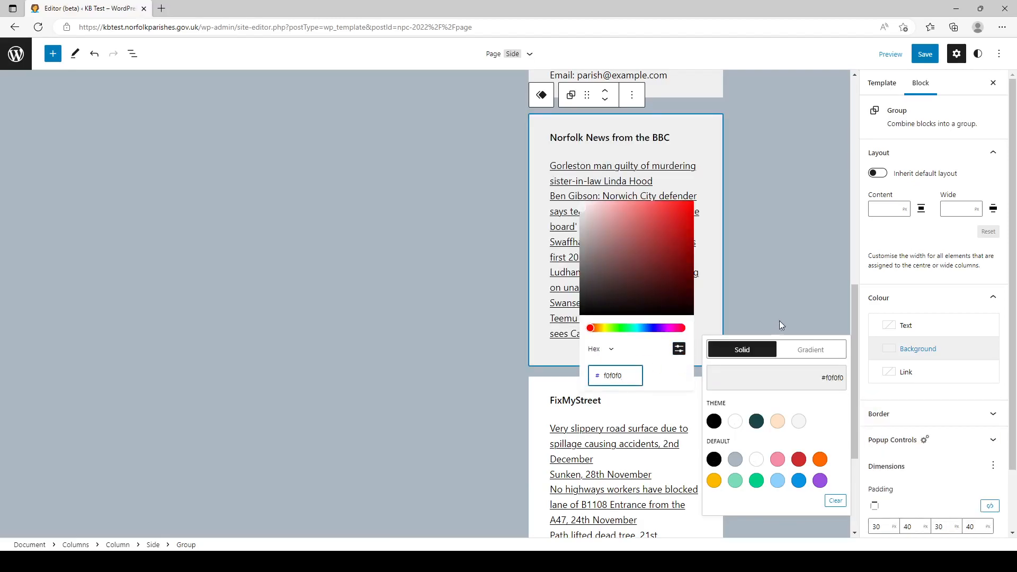
# Set the background of the FixMyStreet group to the hex colour #f0f0f0.
pyautogui.scroll(-4, 856, 301)
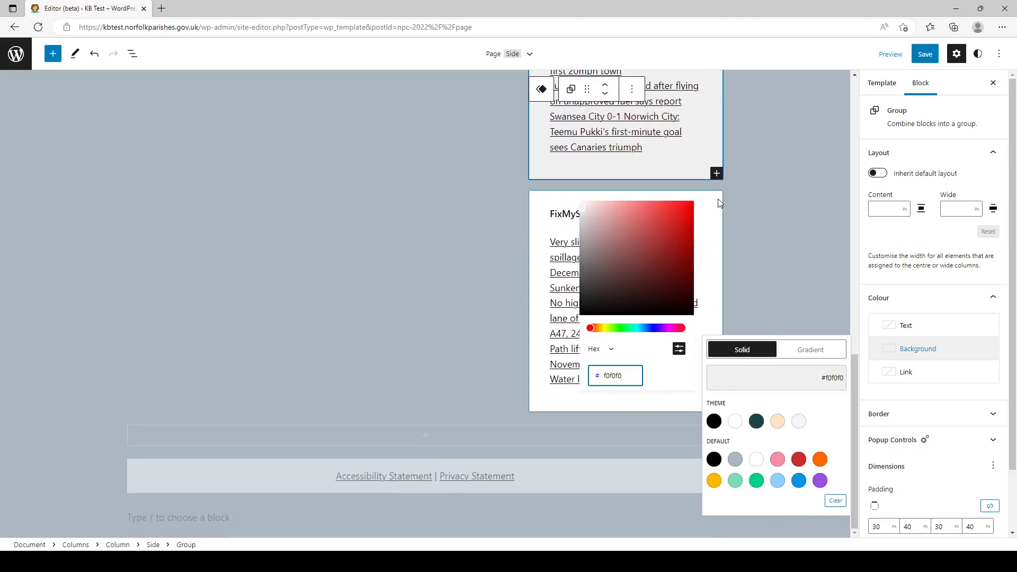
pyautogui.click(719, 205)
pyautogui.click(926, 297)
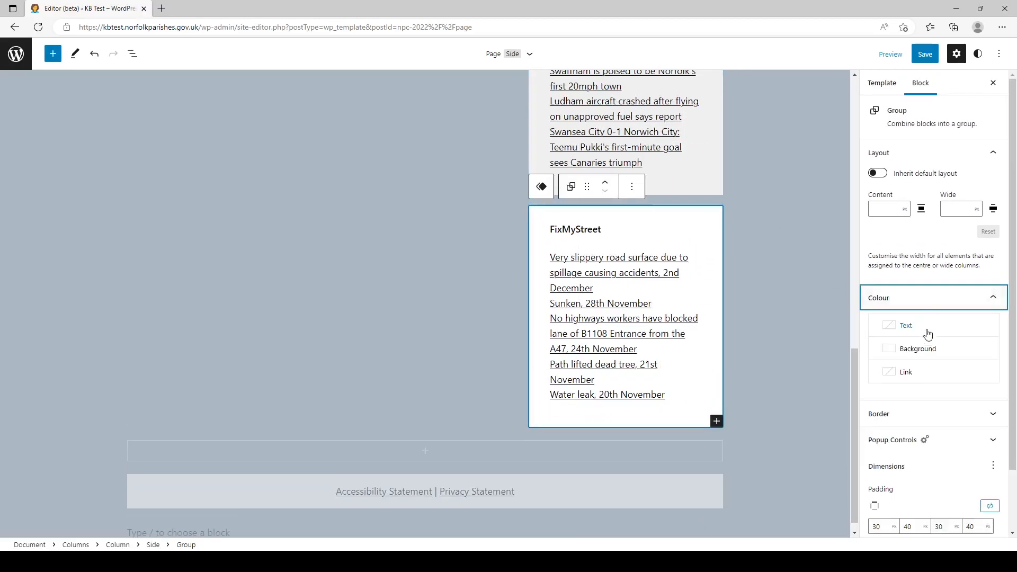
pyautogui.click(926, 348)
pyautogui.click(803, 385)
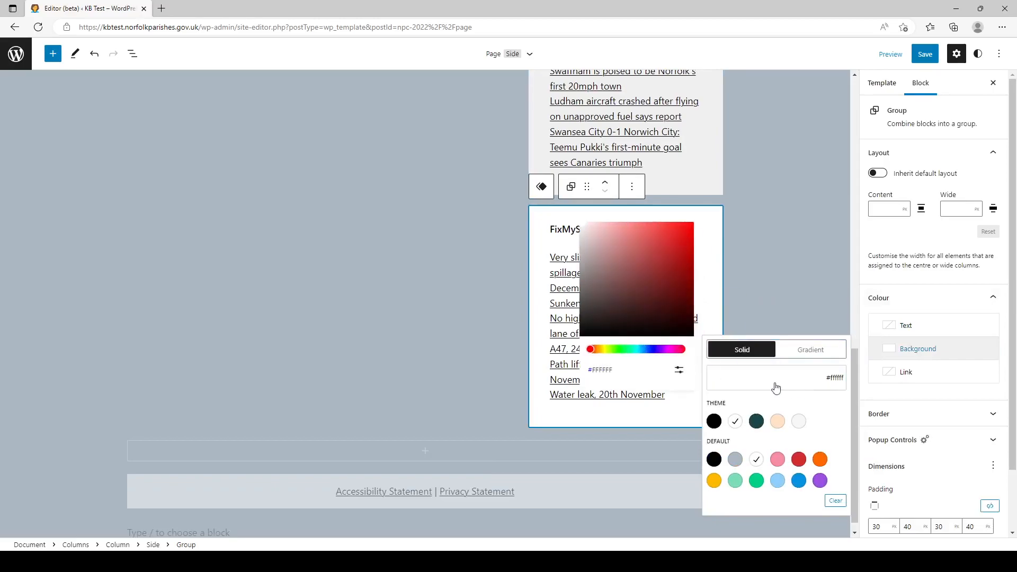
pyautogui.click(678, 371)
pyautogui.doubleClick(615, 375)
pyautogui.write('f0f0f0')
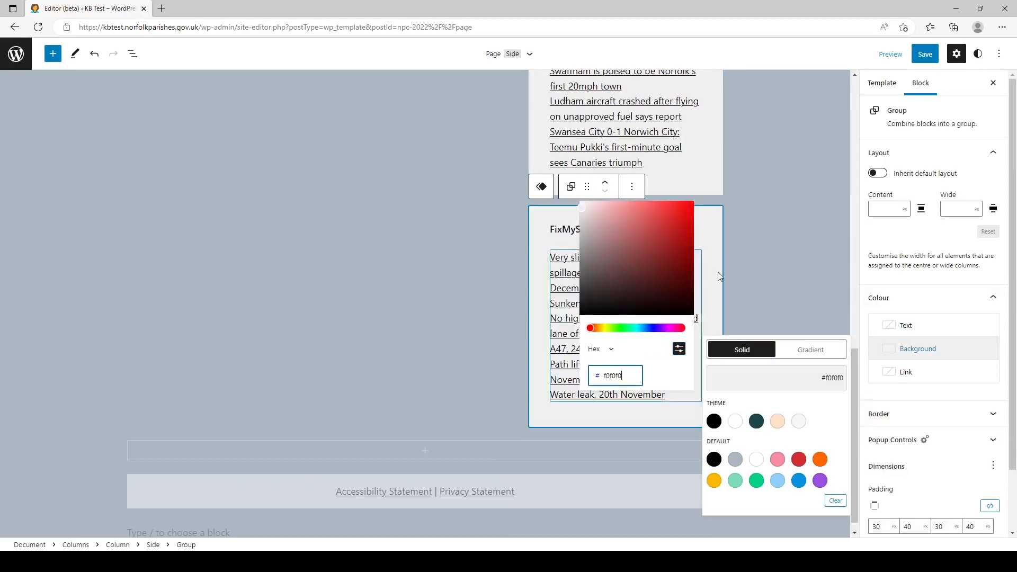
# Set the background of the My Footer column holding the Accessibility and Privacy Statement links to the hex colour #f0f0f0.
pyautogui.moveTo(856, 366); pyautogui.dragTo(866, 136)
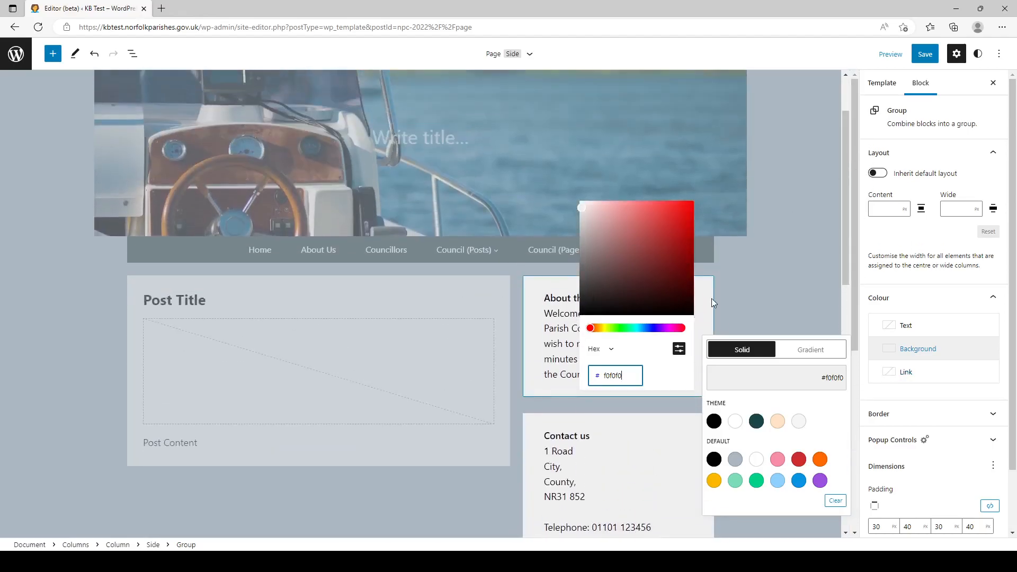
pyautogui.scroll(-10, 738, 306)
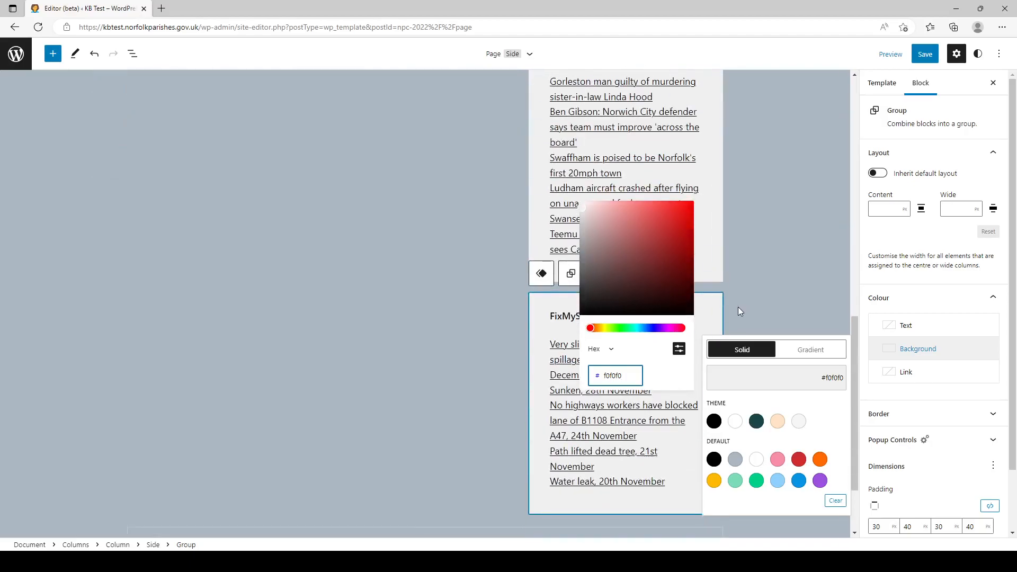
pyautogui.click(765, 305)
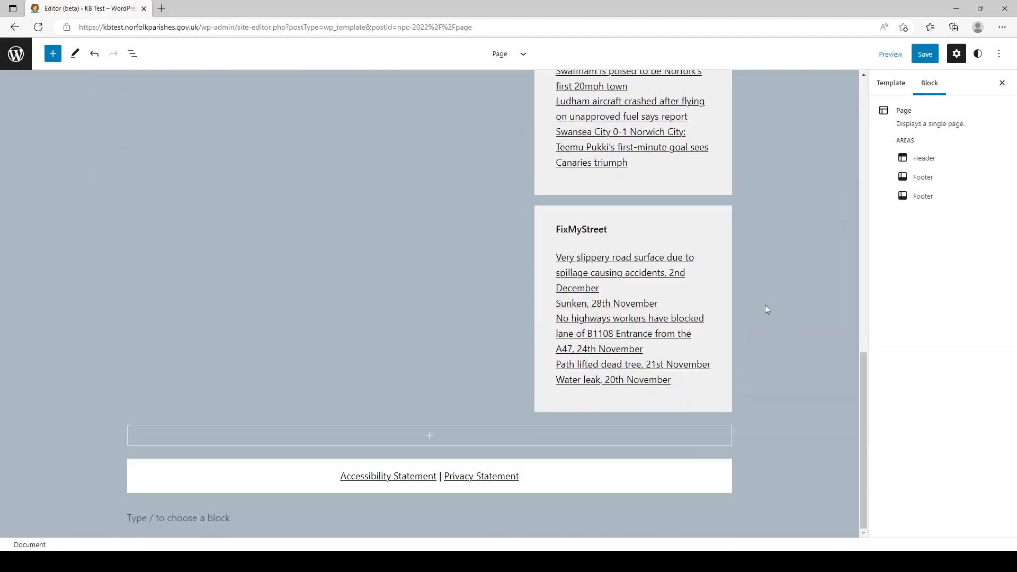
pyautogui.click(708, 468)
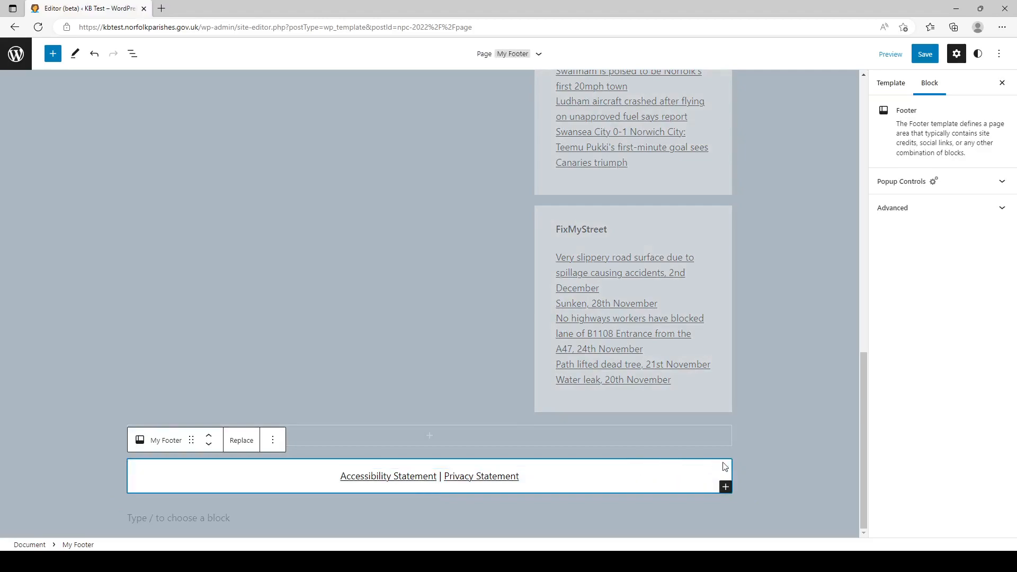
pyautogui.click(661, 472)
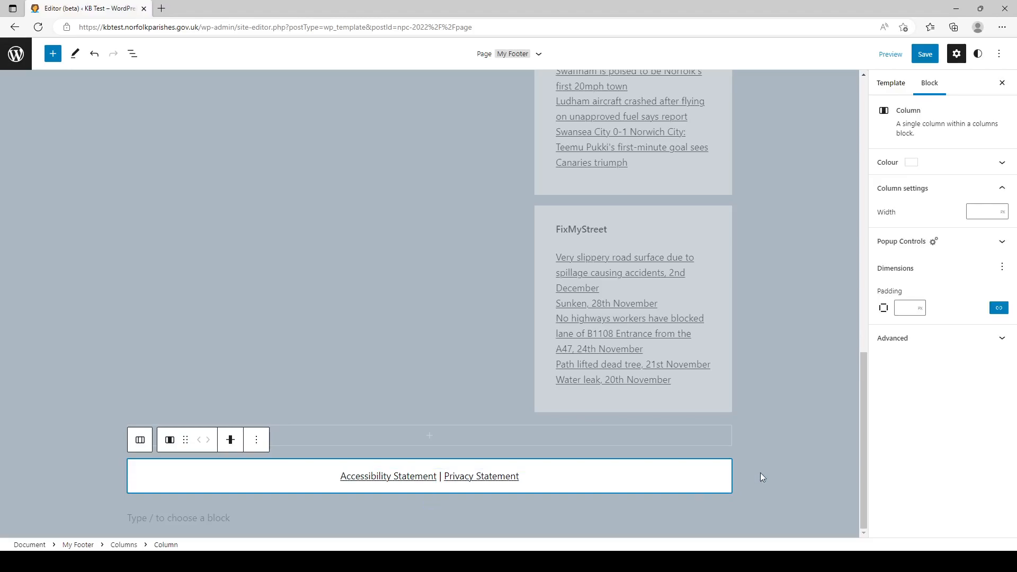
pyautogui.click(945, 161)
pyautogui.click(942, 217)
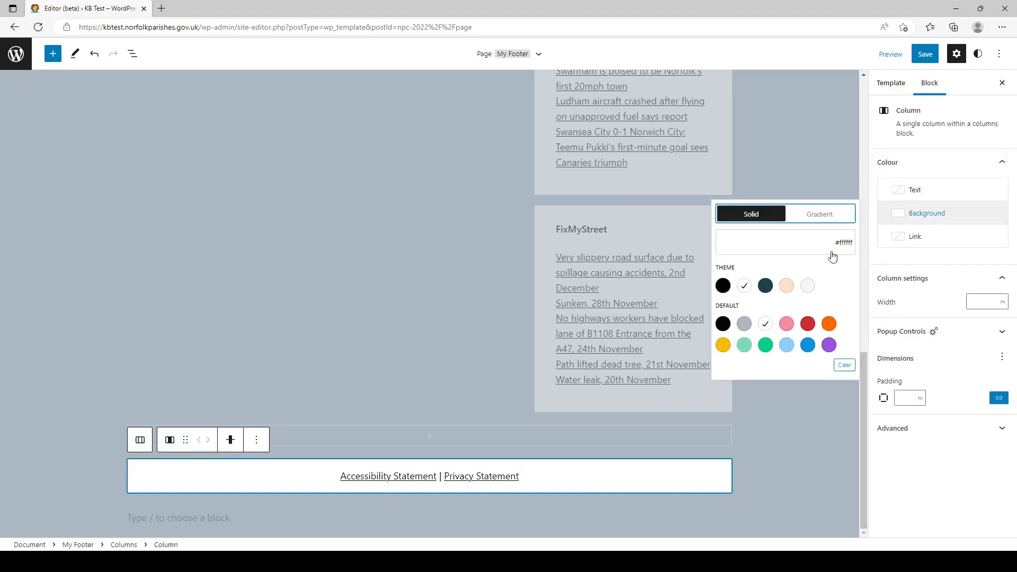
pyautogui.click(806, 250)
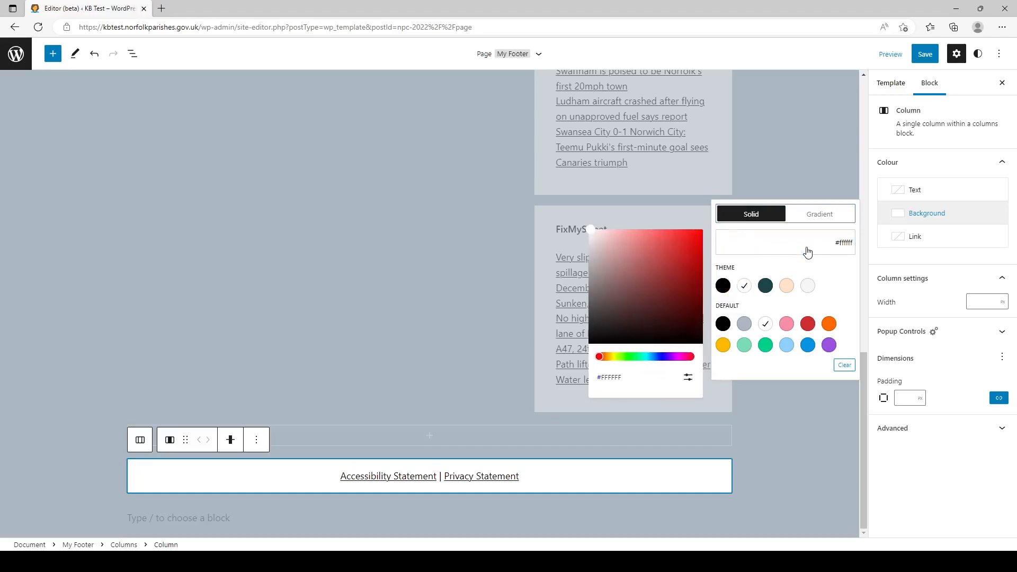
pyautogui.click(689, 378)
pyautogui.moveTo(642, 404); pyautogui.dragTo(590, 409)
pyautogui.write('f0f0f0')
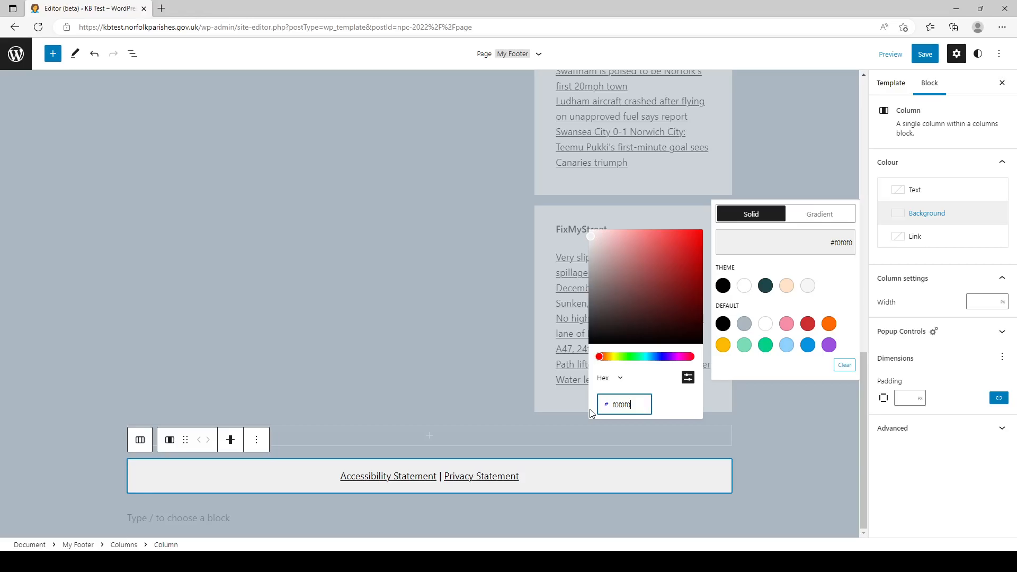
pyautogui.click(812, 424)
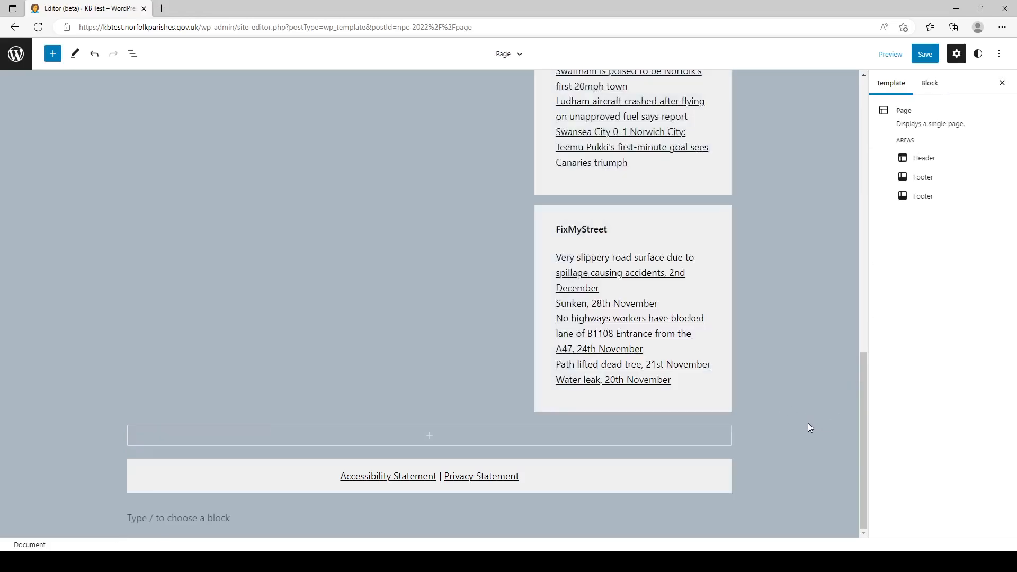
# Review the whole Page template and preview it at Mobile size before returning to the Desktop preview.
pyautogui.moveTo(861, 451); pyautogui.dragTo(863, 441)
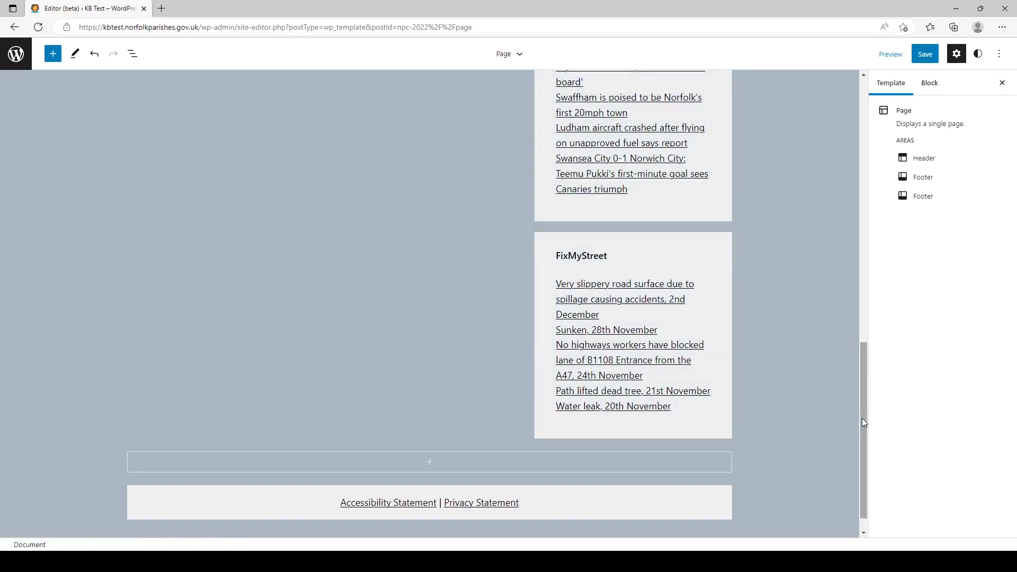
pyautogui.moveTo(863, 419); pyautogui.dragTo(885, 148)
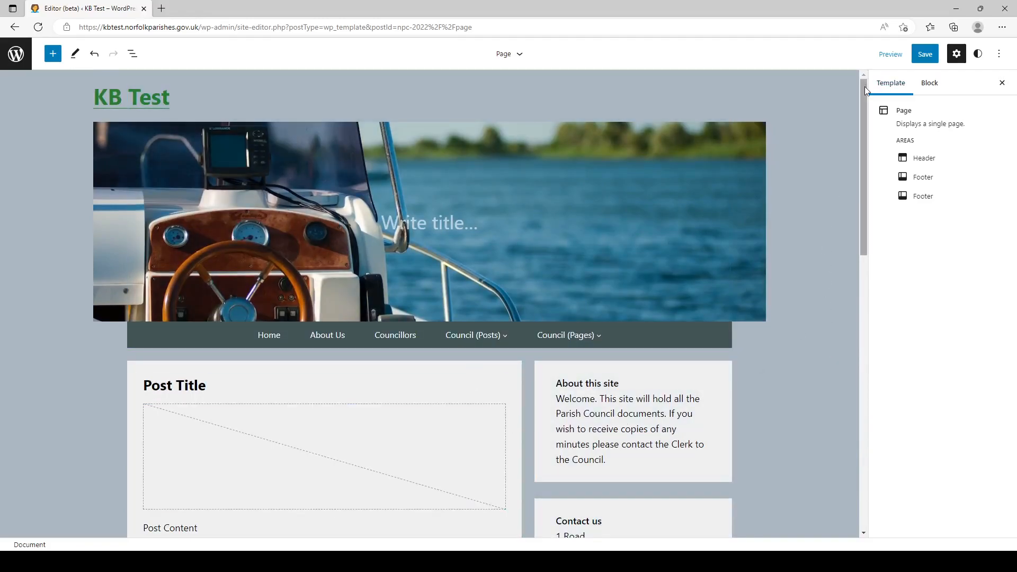
pyautogui.scroll(-10, 771, 440)
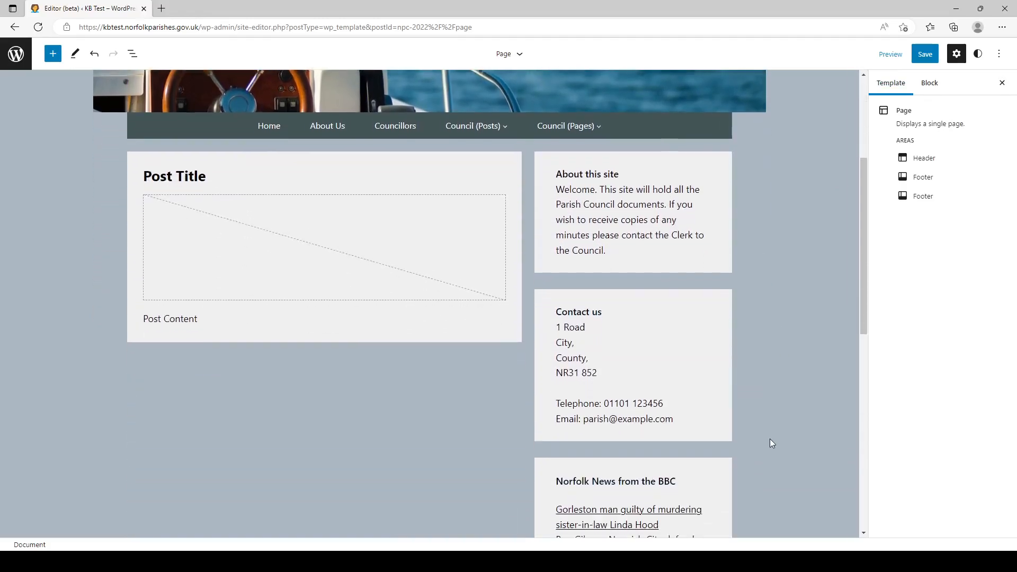
pyautogui.moveTo(862, 374); pyautogui.dragTo(845, 162)
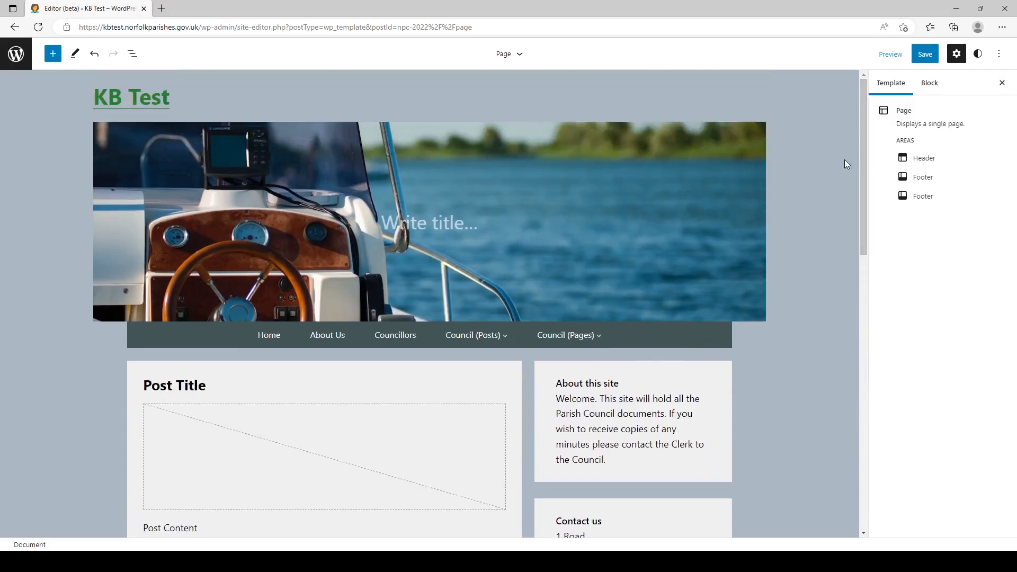
pyautogui.click(890, 56)
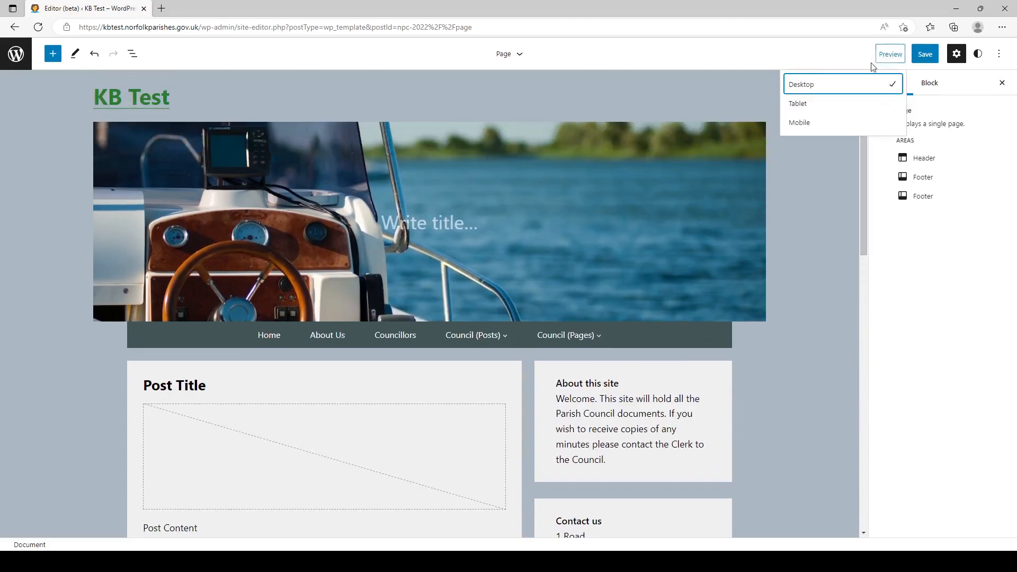
pyautogui.click(824, 126)
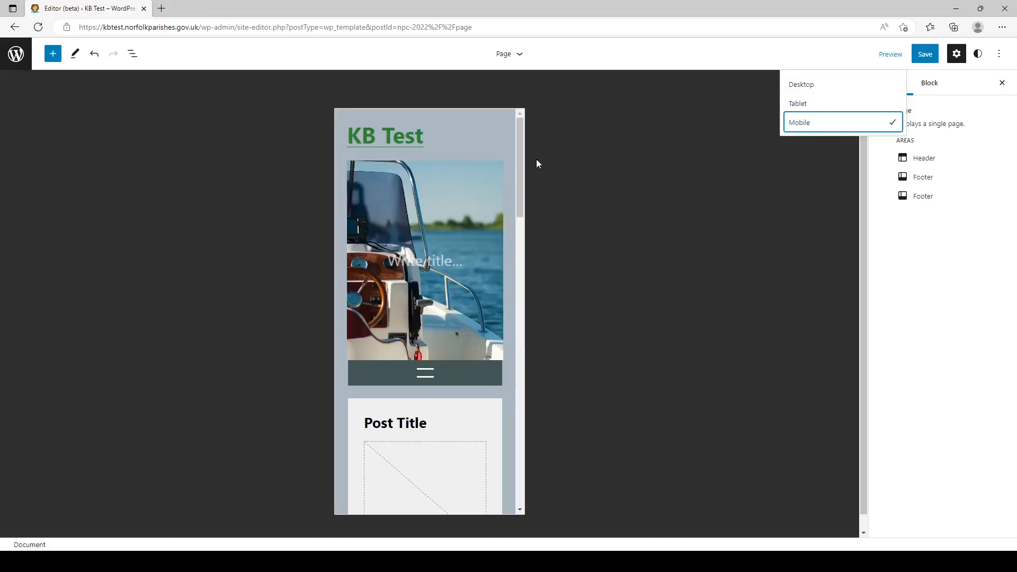
pyautogui.moveTo(519, 138)
pyautogui.mouseDown()
pyautogui.moveTo(514, 437)
pyautogui.moveTo(532, 126)
pyautogui.mouseUp()
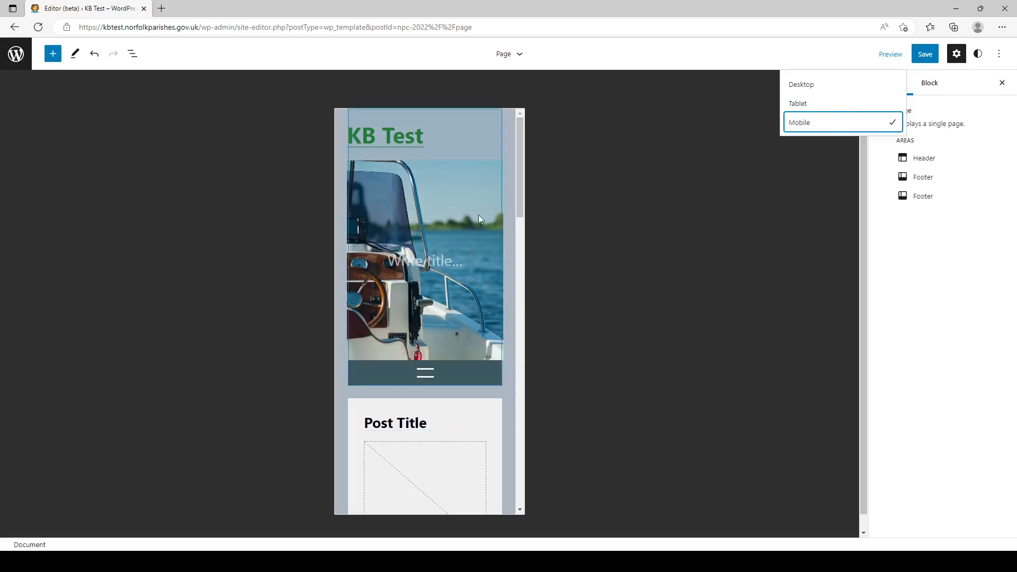
pyautogui.moveTo(520, 176); pyautogui.dragTo(530, 154)
pyautogui.click(820, 87)
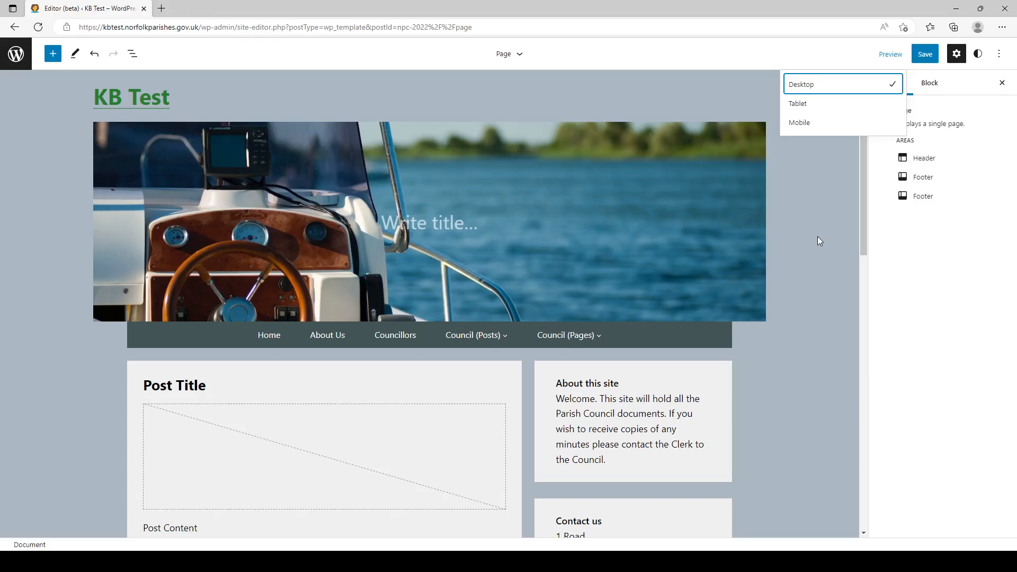
# Save all pending changes to the Page template, its template parts, the Custom Styles and the NavMenu navigation menu.
pyautogui.click(924, 54)
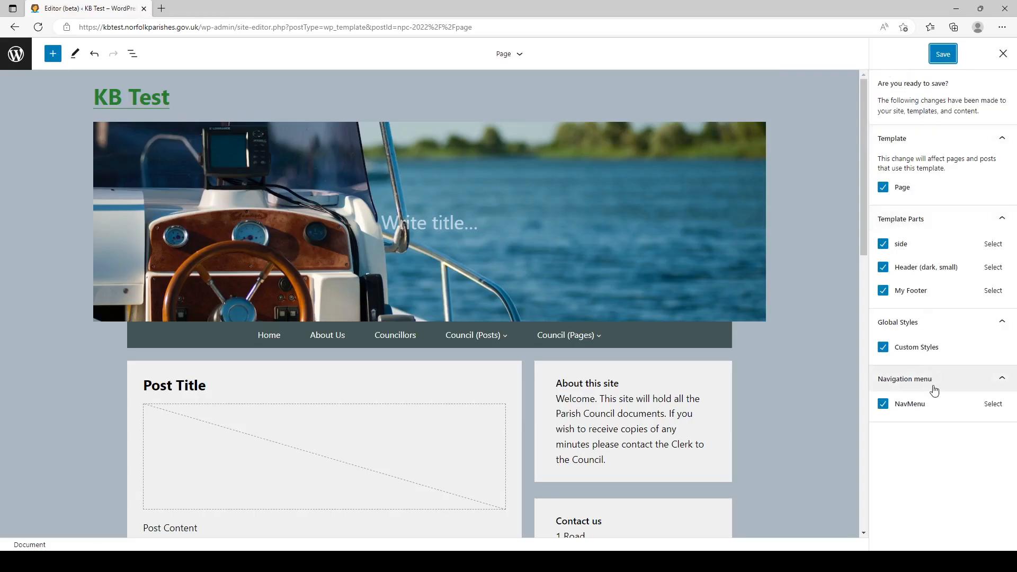
pyautogui.click(943, 54)
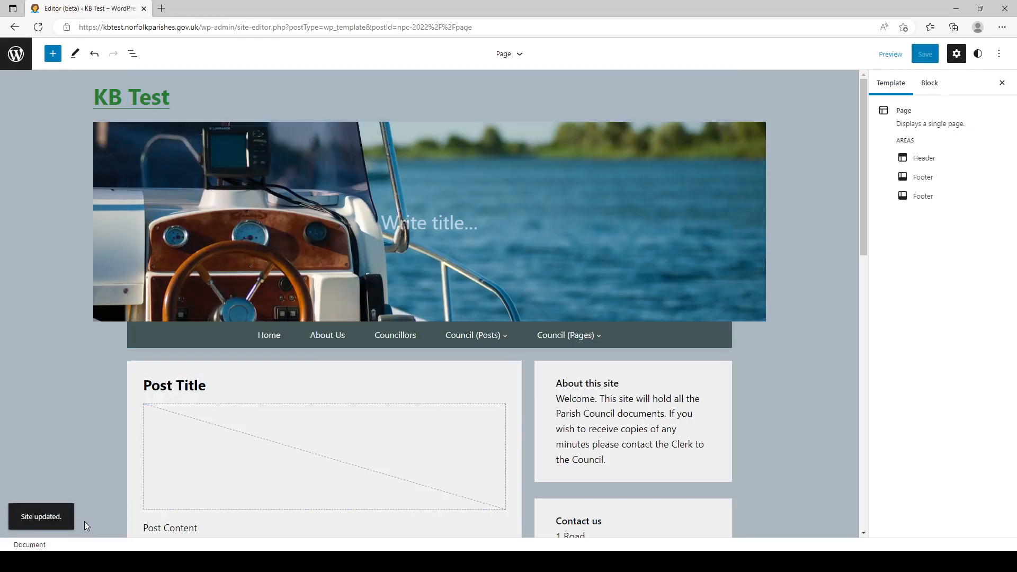
# Leave the editor for the dashboard and visit the live KB Test site to check its home page.
pyautogui.click(15, 53)
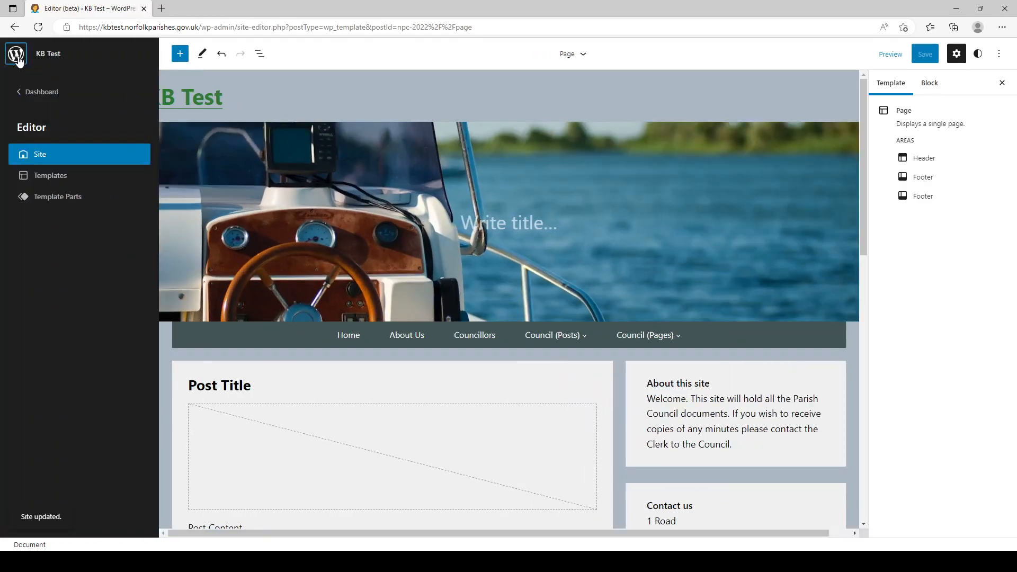
pyautogui.click(37, 93)
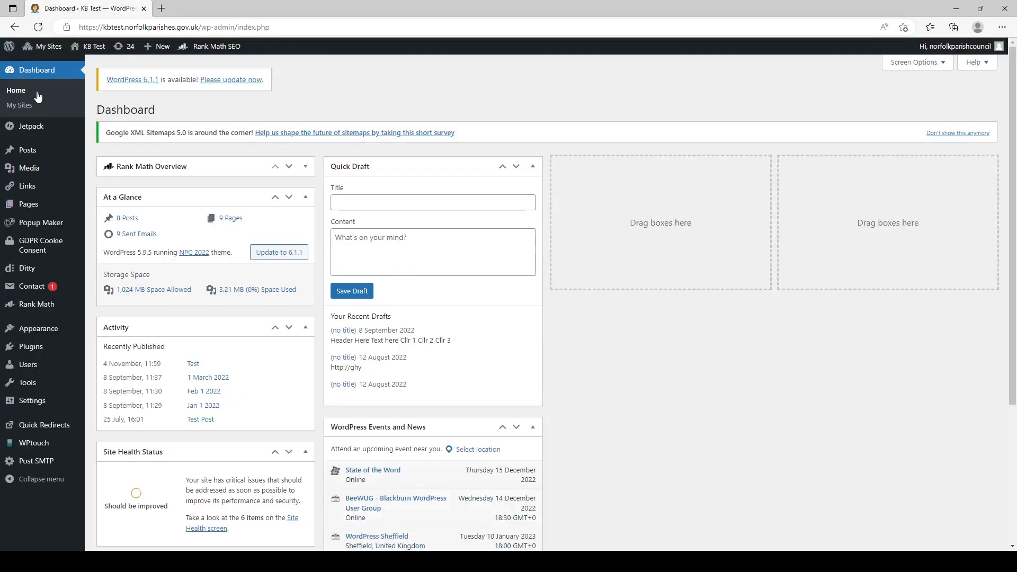
pyautogui.moveTo(87, 50)
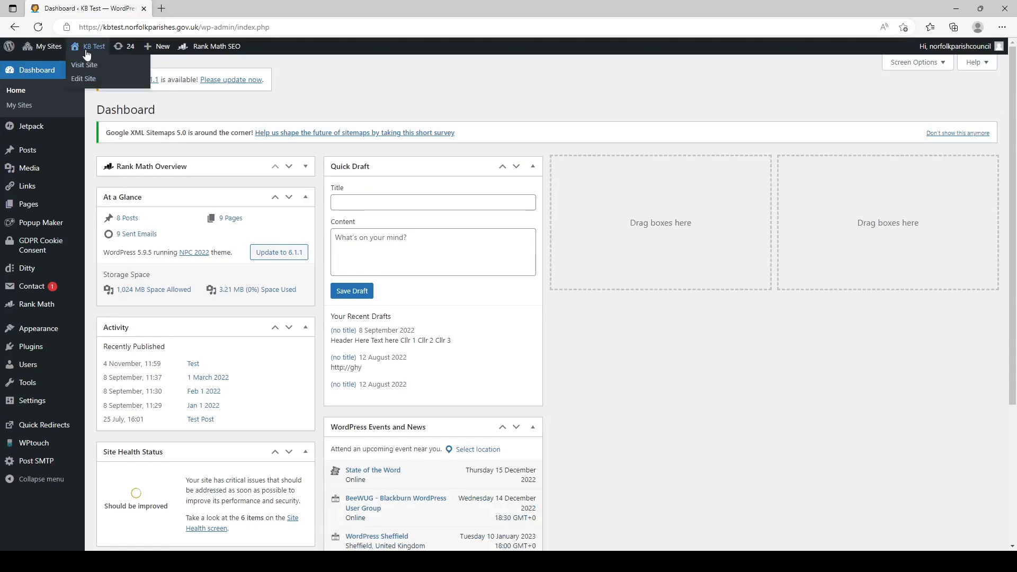
pyautogui.click(88, 66)
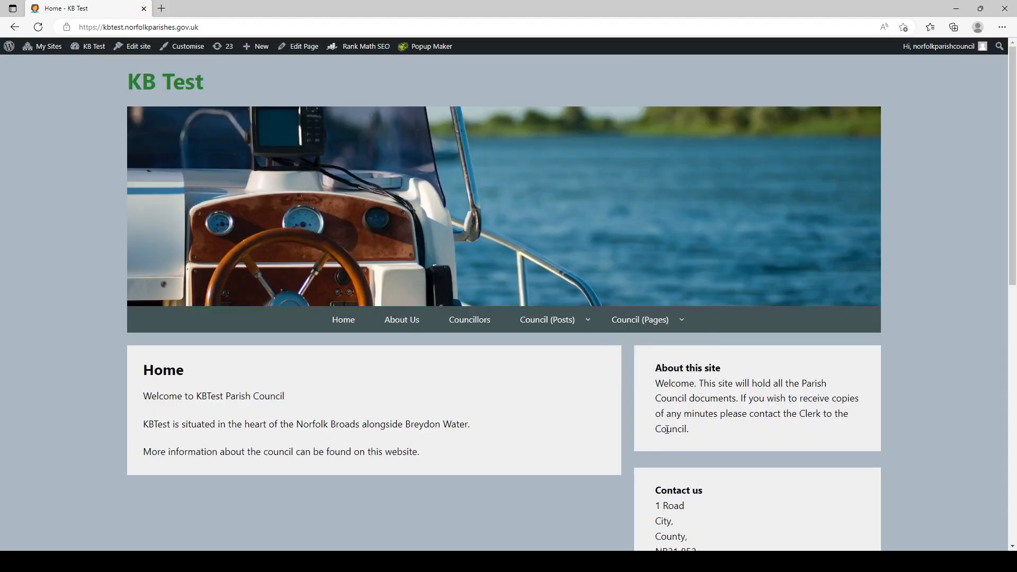
pyautogui.moveTo(1012, 142); pyautogui.dragTo(1010, 91)
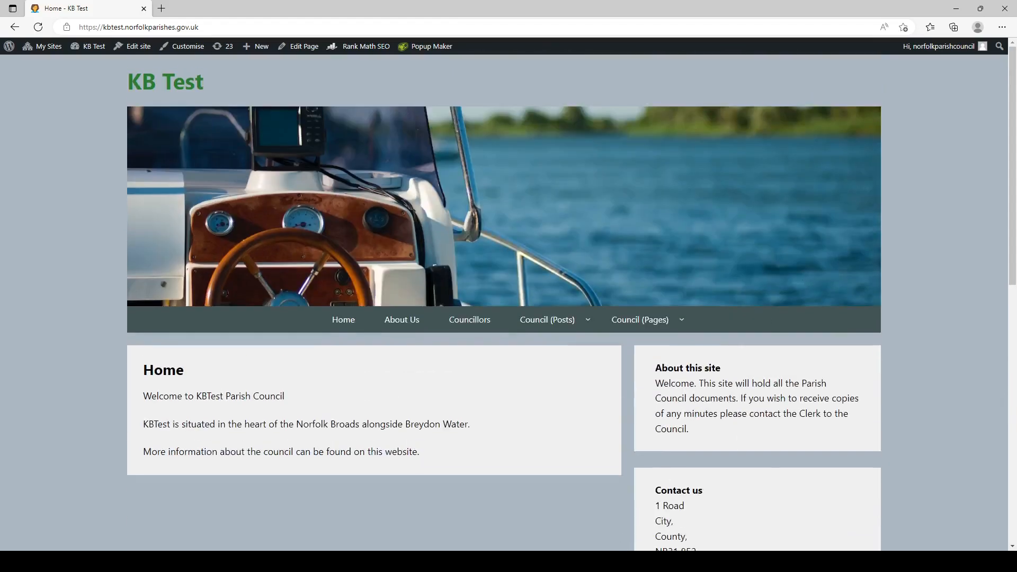